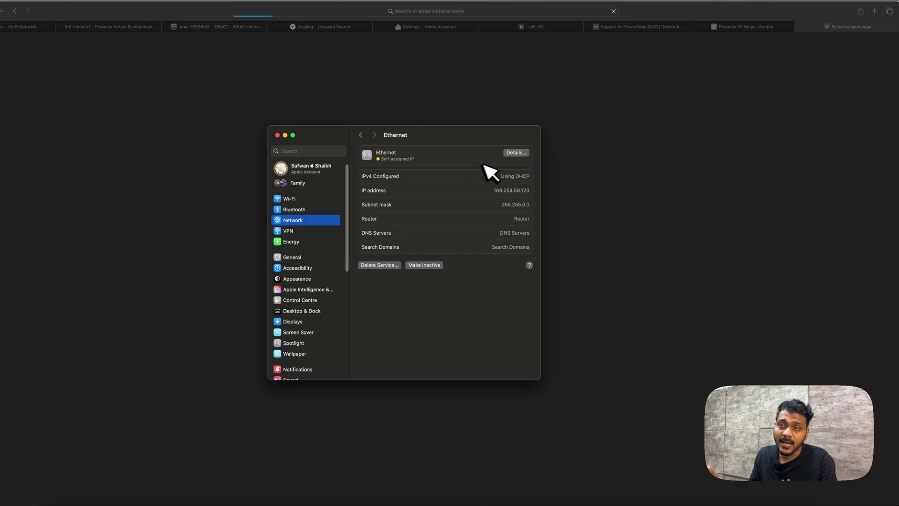
# Step: Set Ethernet TCP/IP to Manually with IP 192.168.1.25 and subnet mask 255.255.255.0
pyautogui.click(515, 153)
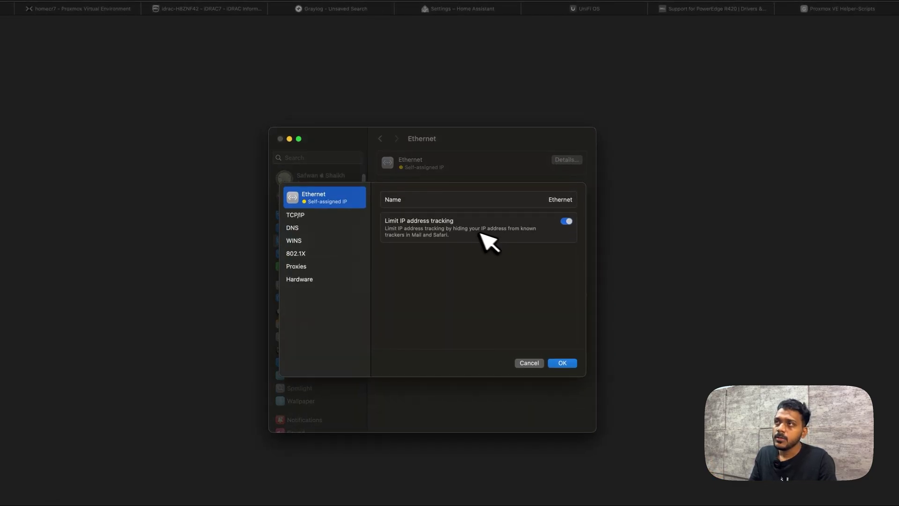
pyautogui.click(326, 214)
pyautogui.click(538, 217)
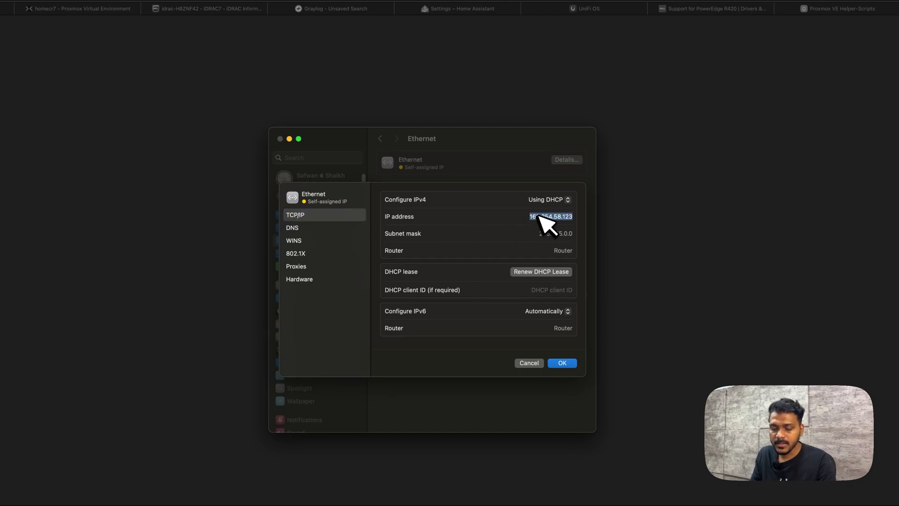
pyautogui.click(548, 200)
pyautogui.click(567, 218)
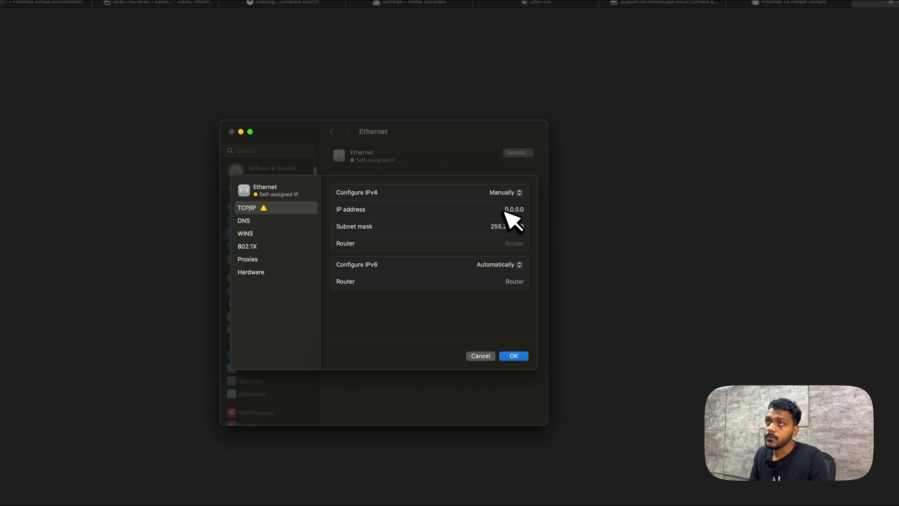
pyautogui.doubleClick(505, 210)
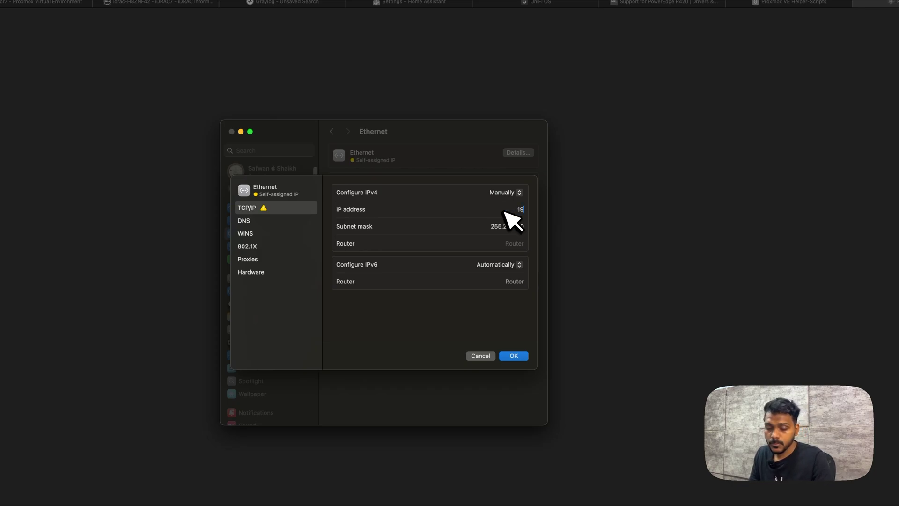
pyautogui.write('192.168.1.2')
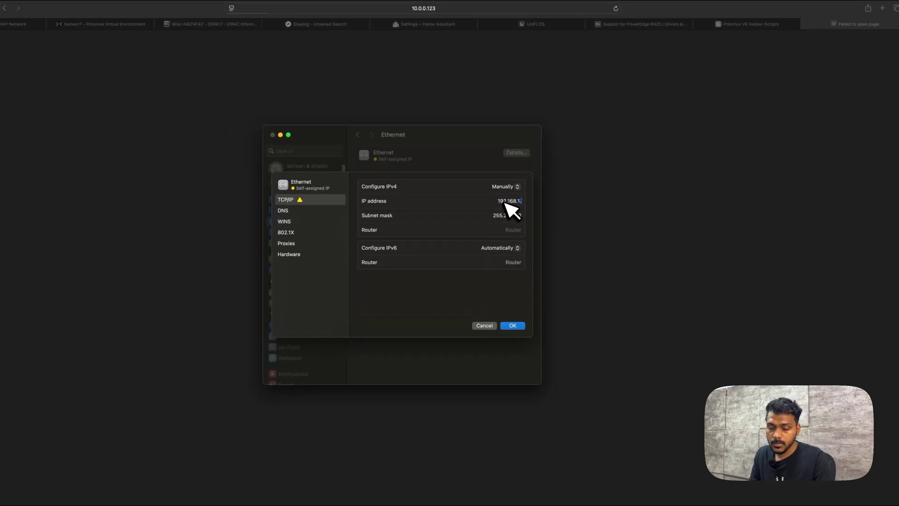
pyautogui.press('Tab')
pyautogui.write('255.255.255.0')
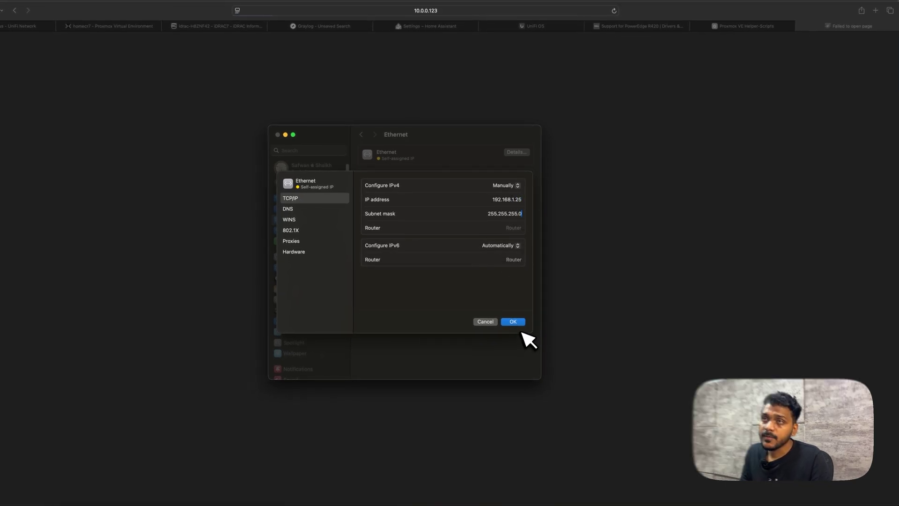
pyautogui.click(513, 321)
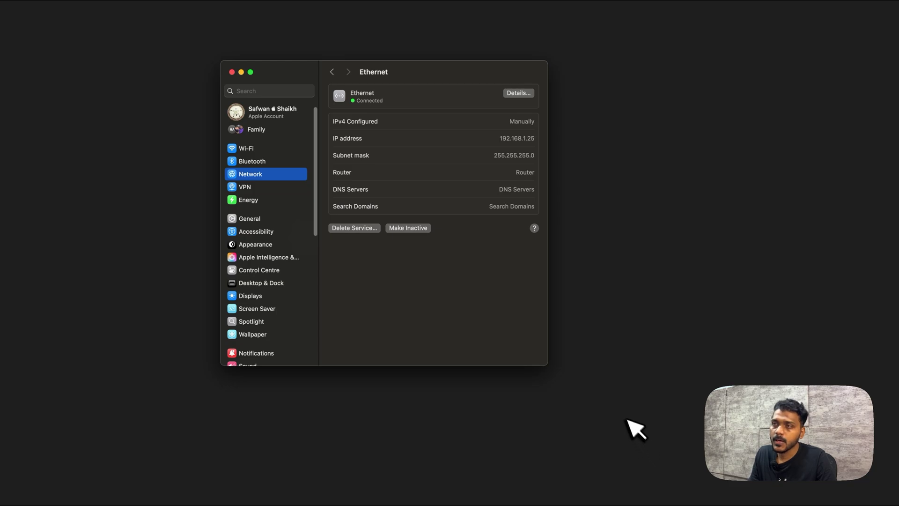
# Step: Ping 192.168.1.1 in Terminal, getting 5 of 5 packets back, then close System Settings
pyautogui.click(607, 503)
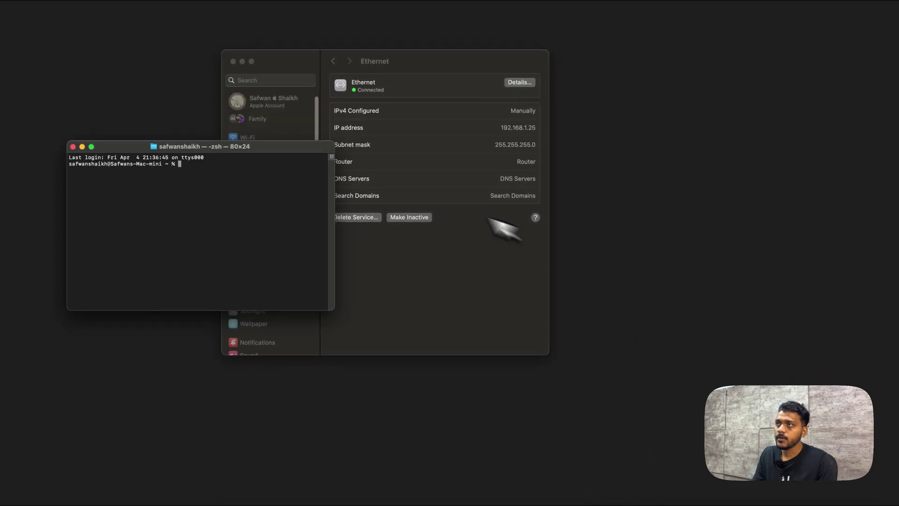
pyautogui.moveTo(323, 147); pyautogui.dragTo(484, 137)
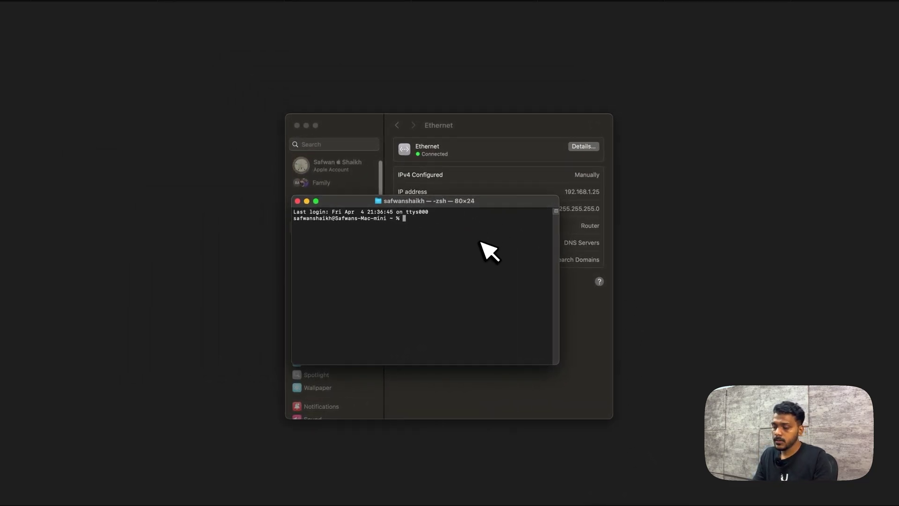
pyautogui.write('ping 192')
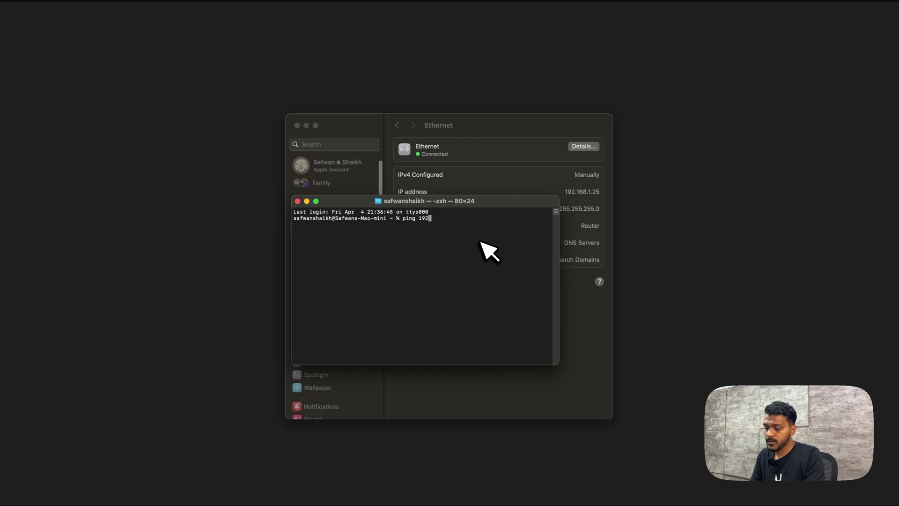
pyautogui.write('.168')
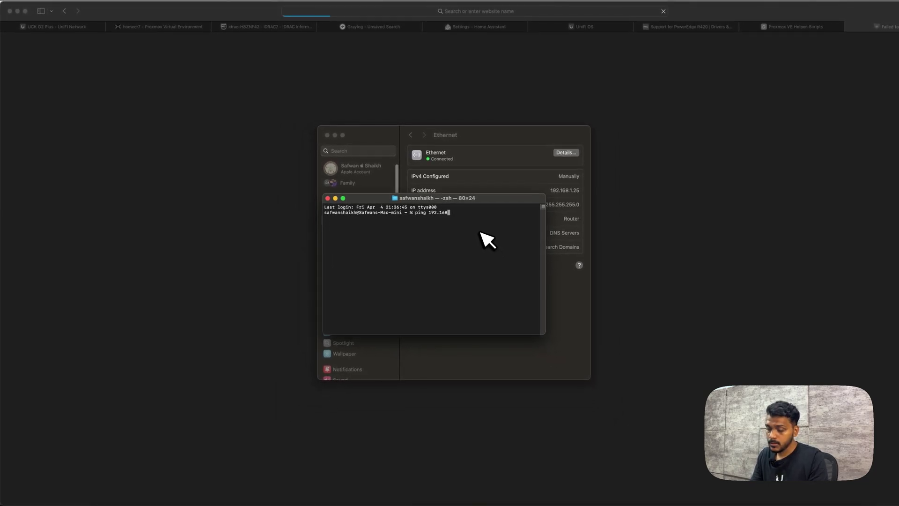
pyautogui.write('.1.1')
pyautogui.press('Return')
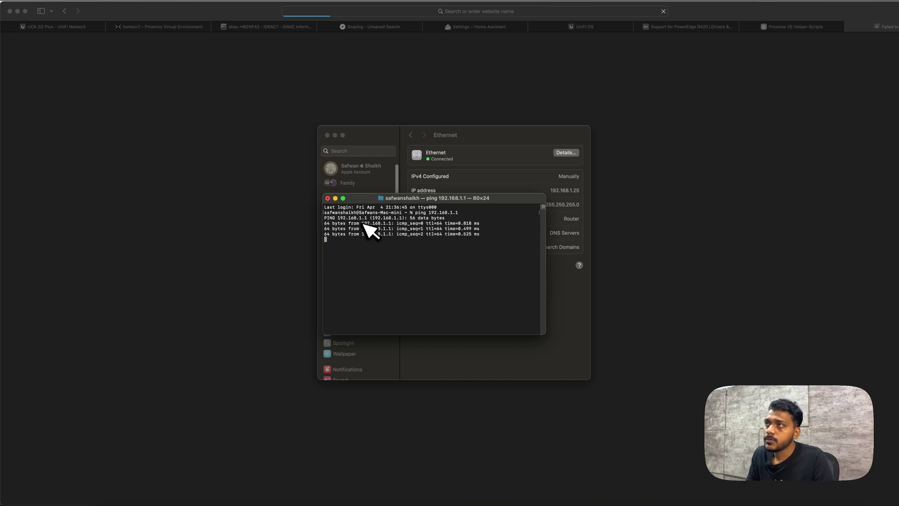
pyautogui.hotkey('ctrl', 'c')
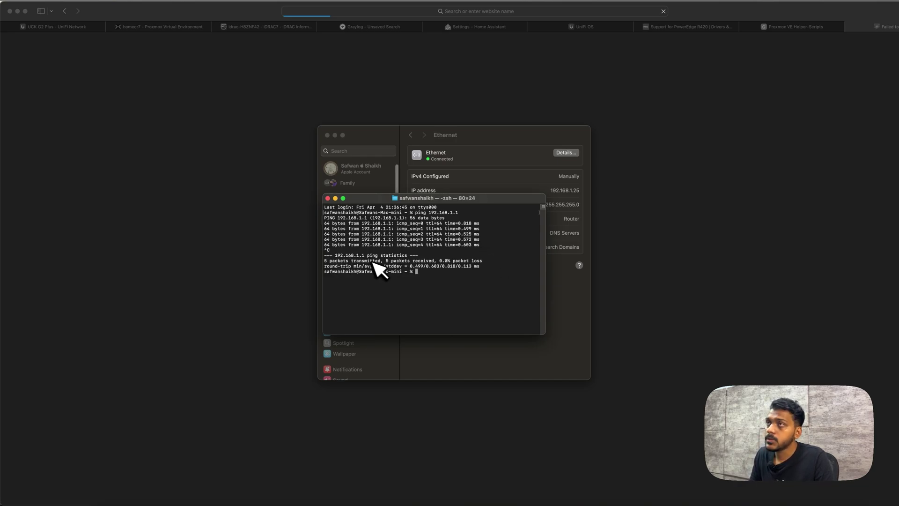
pyautogui.click(382, 136)
pyautogui.click(327, 135)
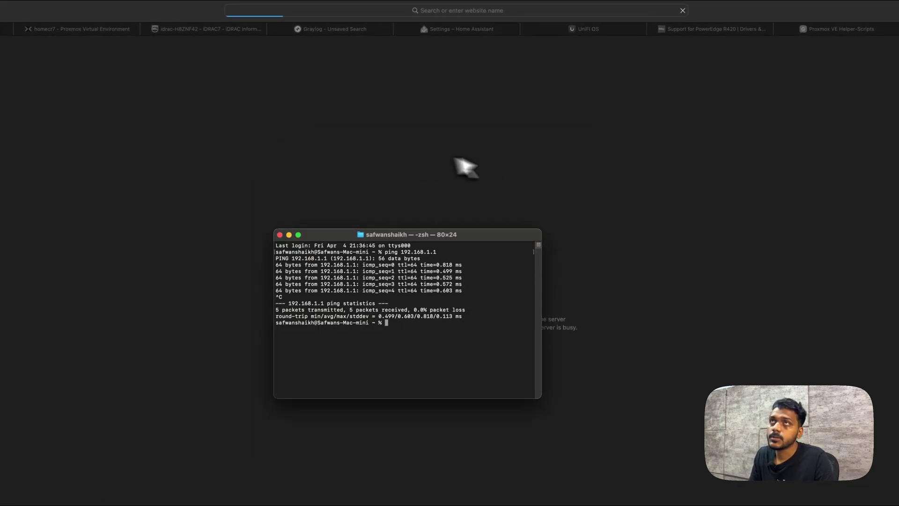
pyautogui.click(279, 234)
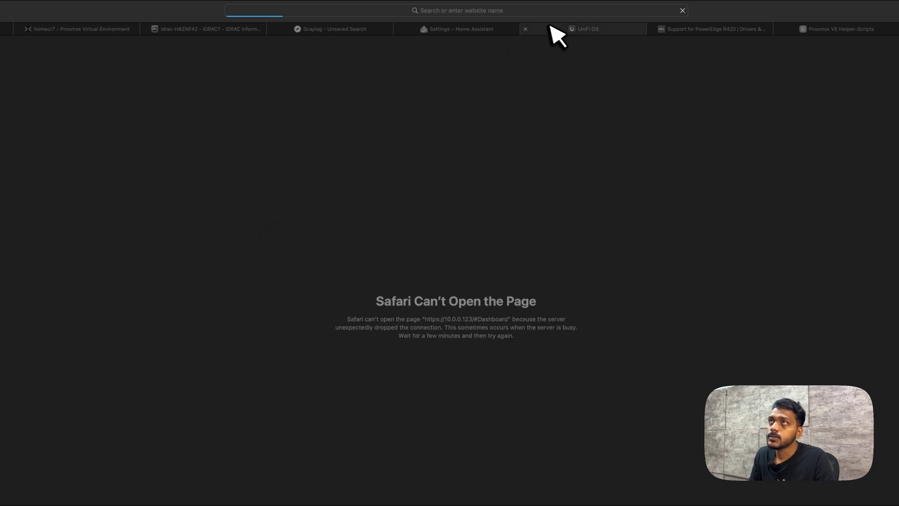
pyautogui.click(530, 9)
pyautogui.write('https://192.168.1.1')
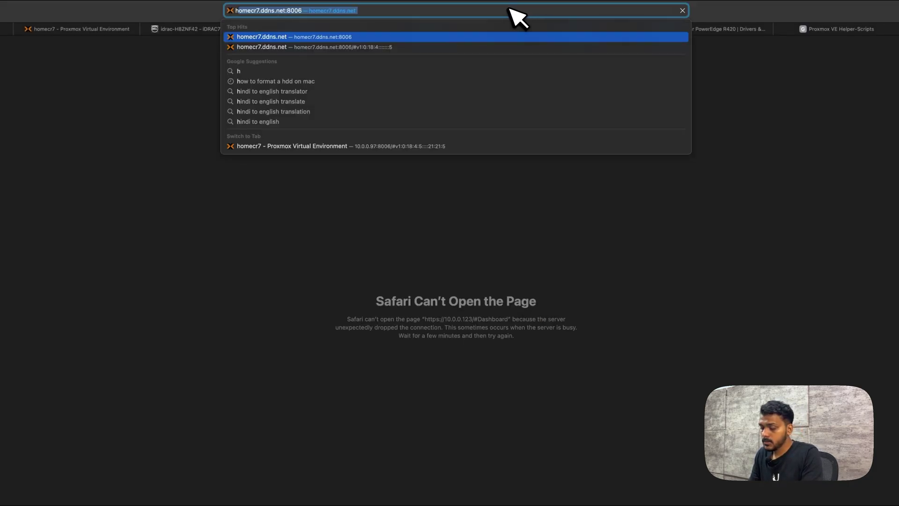
pyautogui.write('https://10.0.0.152')
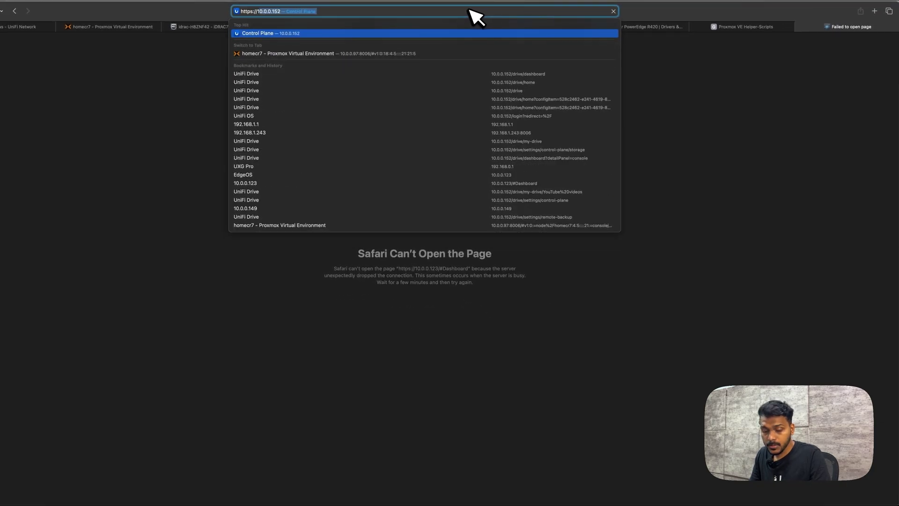
pyautogui.click(485, 144)
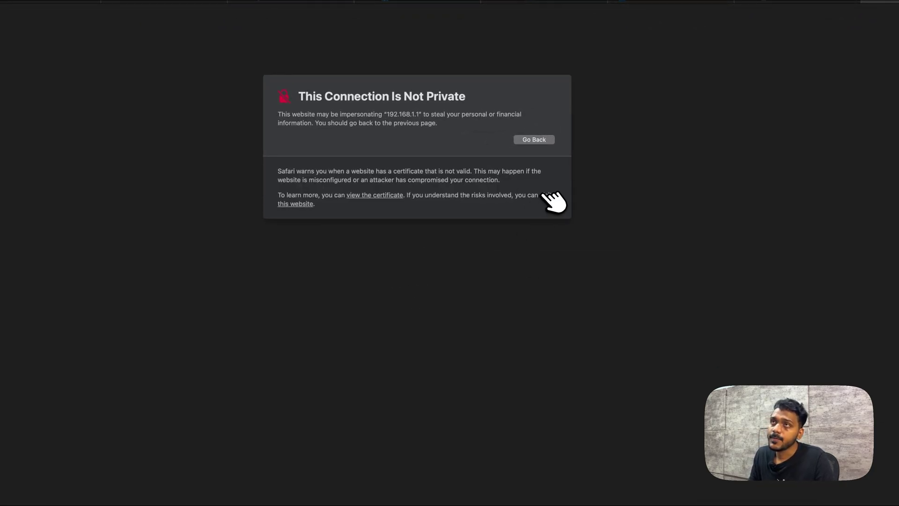
pyautogui.click(544, 195)
pyautogui.click(449, 303)
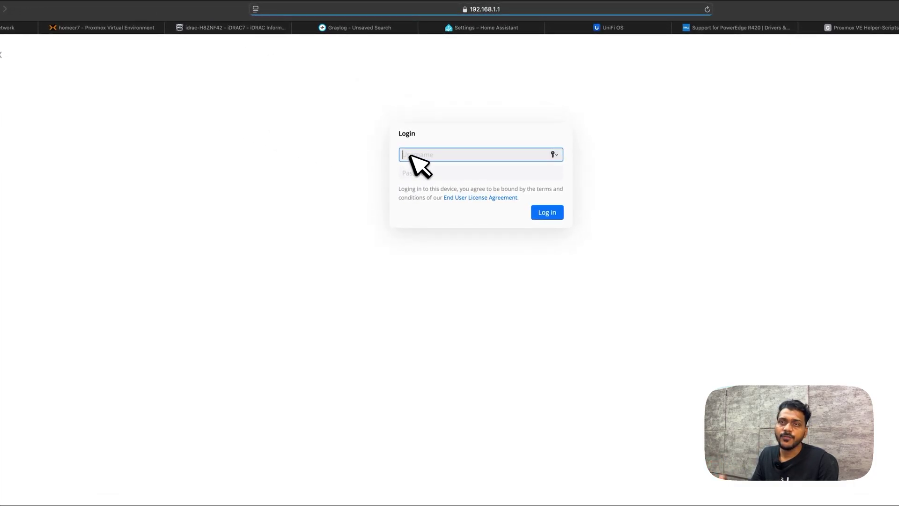
# Step: Log in to the EdgeRouter X with its username and password
pyautogui.press('Tab')
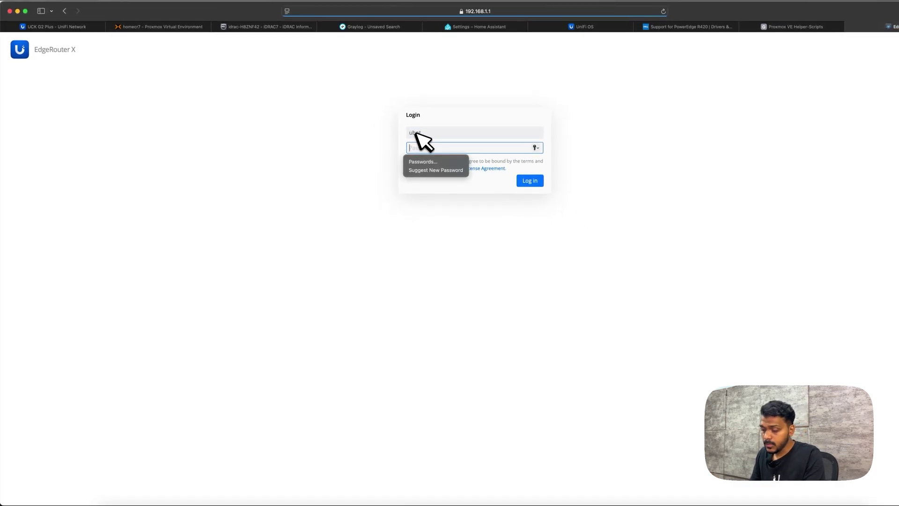
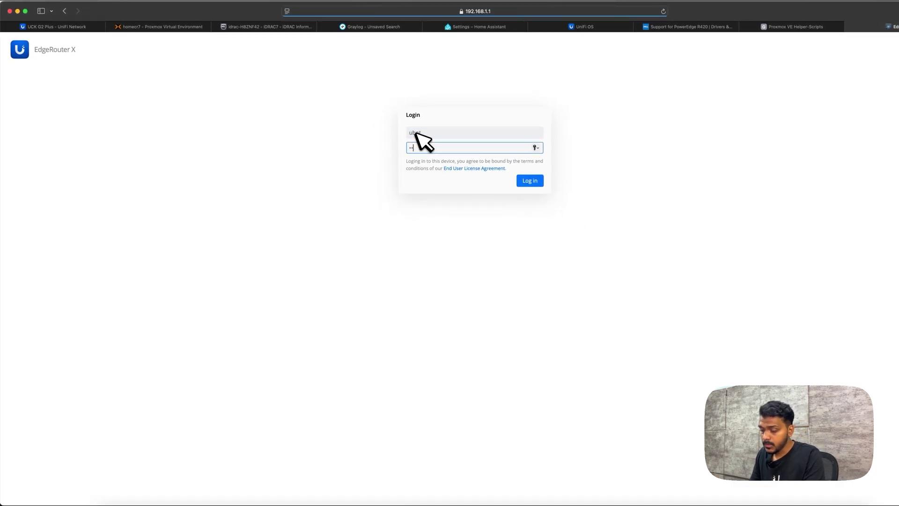
pyautogui.press('Return')
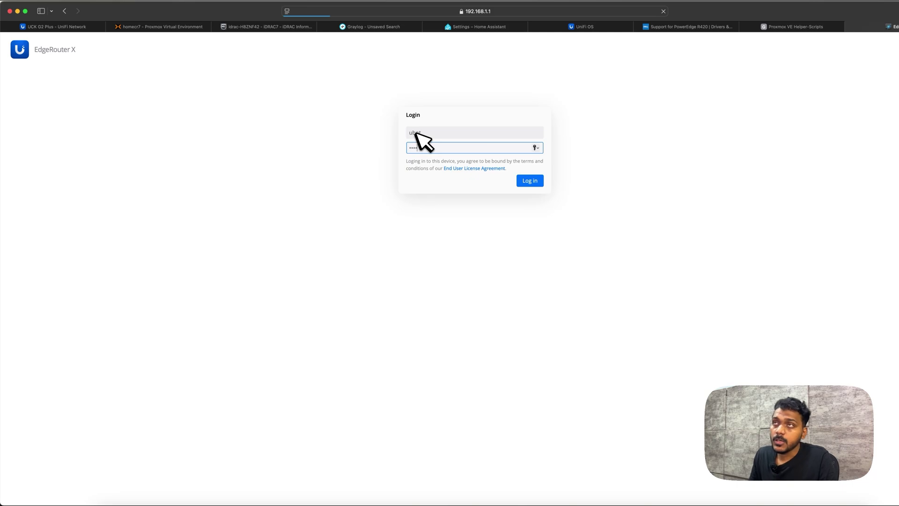
pyautogui.click(530, 181)
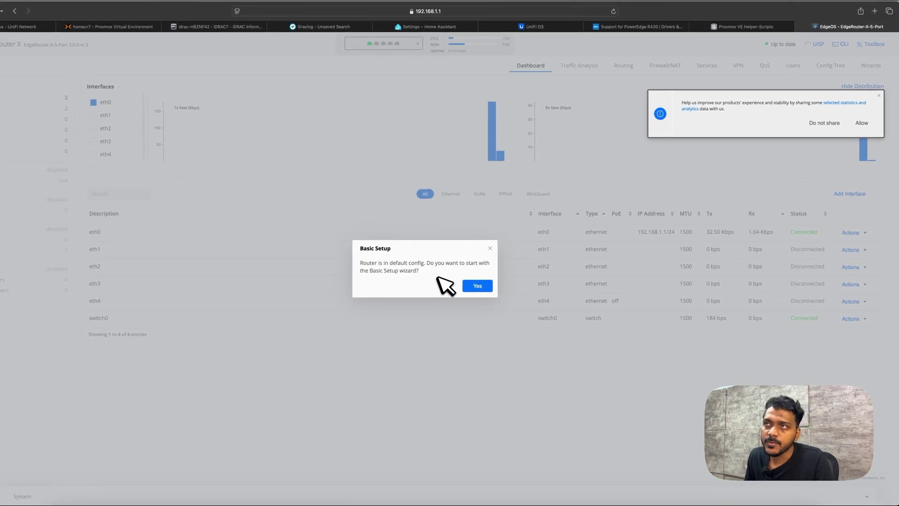
# Step: Start the Basic Setup wizard and leave eth0 as the internet port
pyautogui.click(477, 287)
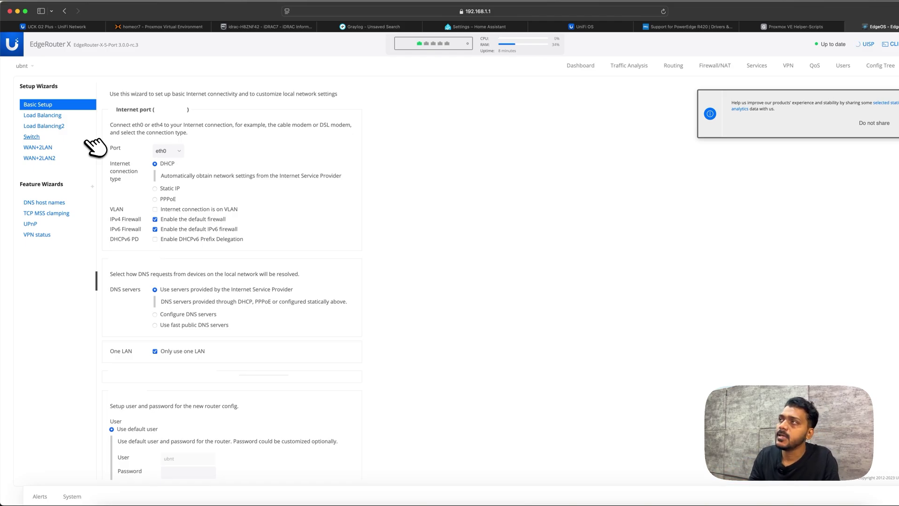
pyautogui.click(174, 152)
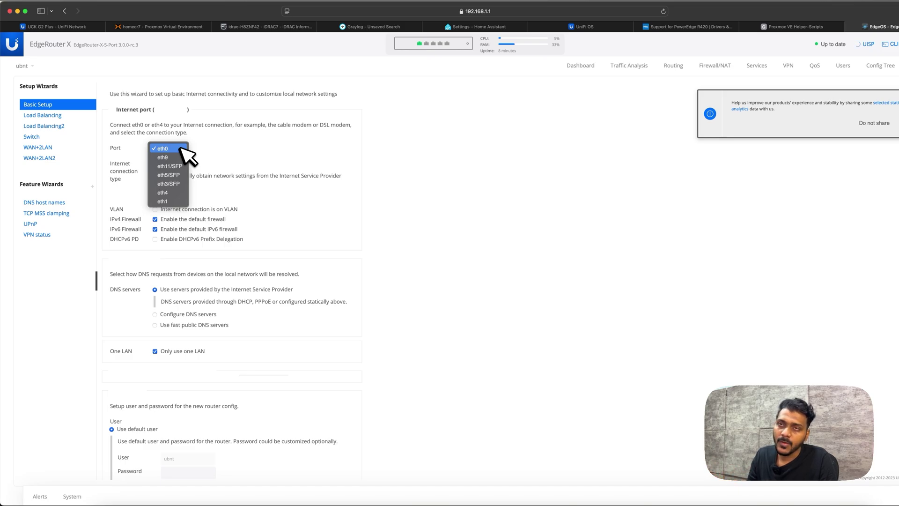
pyautogui.click(182, 149)
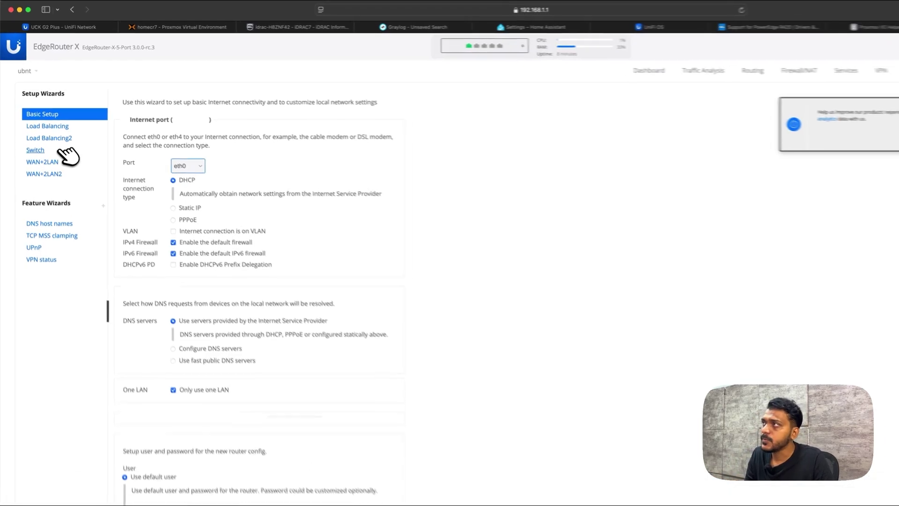
# Step: Apply the Switch wizard with VLAN Aware off, replacing the current configuration
pyautogui.click(60, 150)
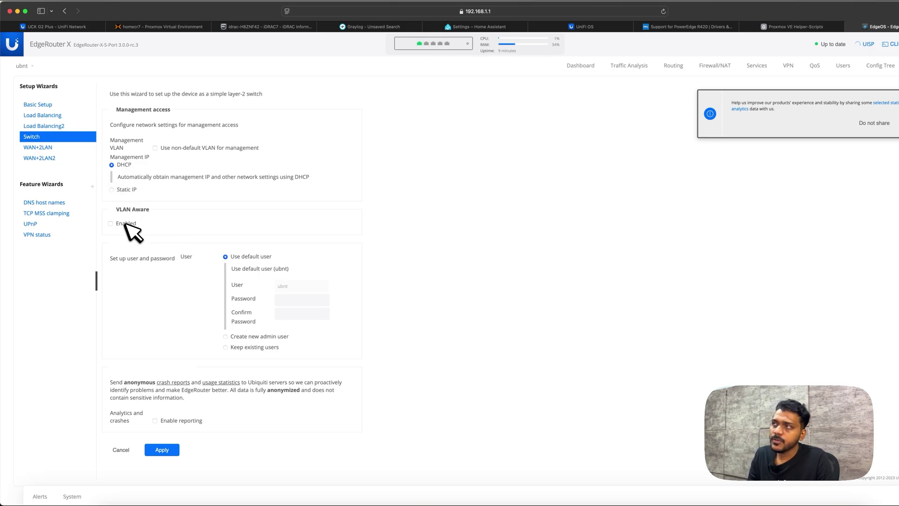
pyautogui.click(112, 223)
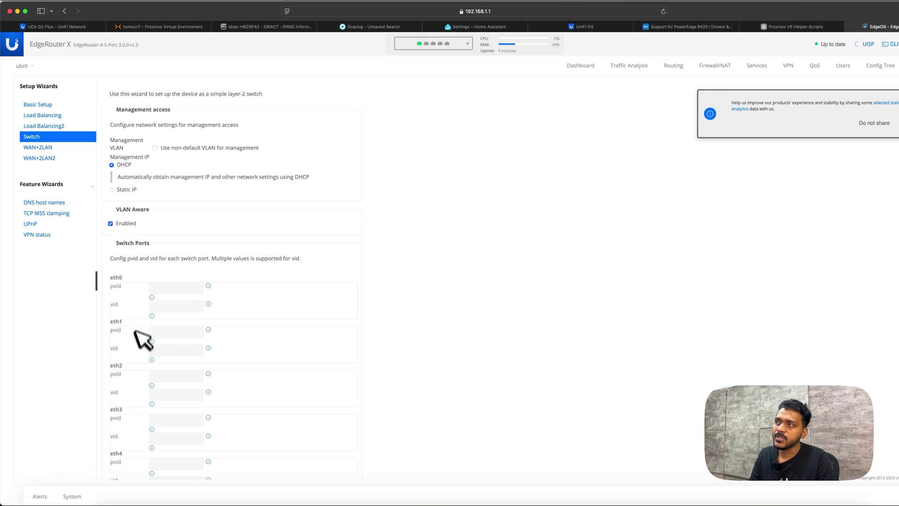
pyautogui.click(111, 224)
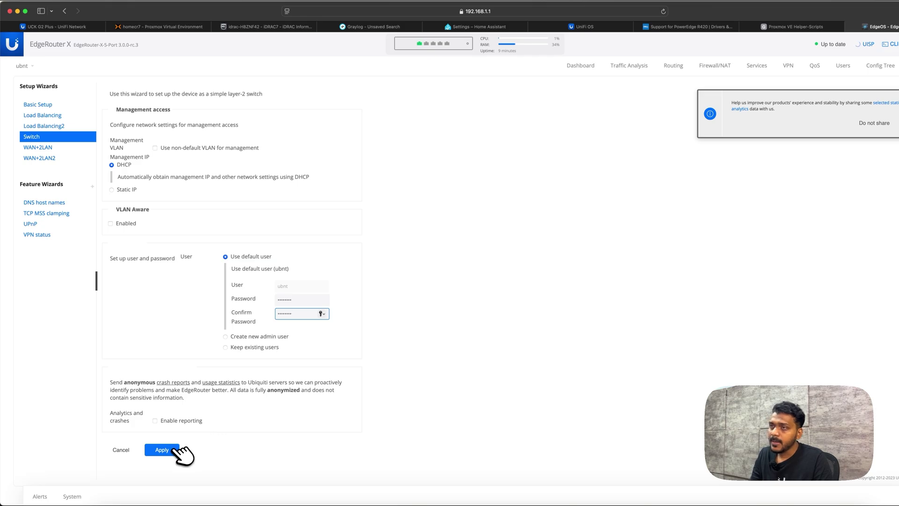
pyautogui.click(174, 449)
pyautogui.click(481, 301)
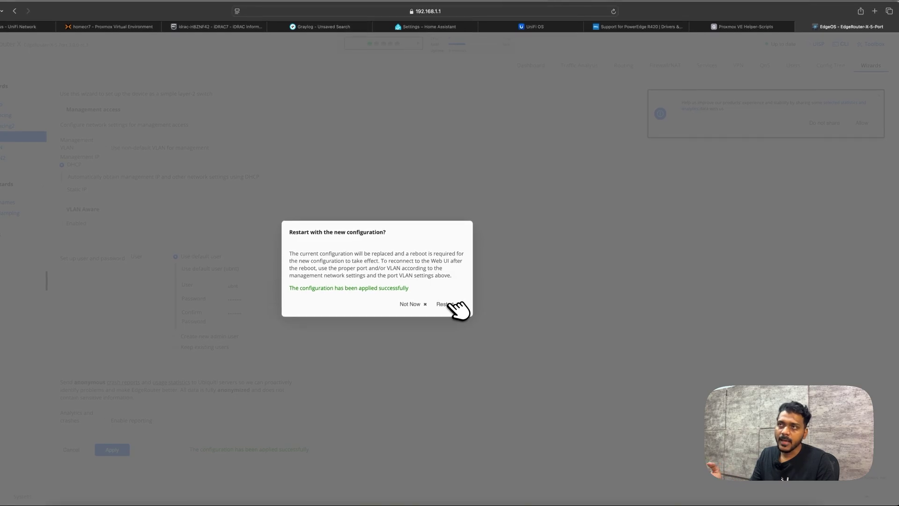
# Step: Restart the router with the new switch configuration and bring up a Terminal window
pyautogui.click(447, 304)
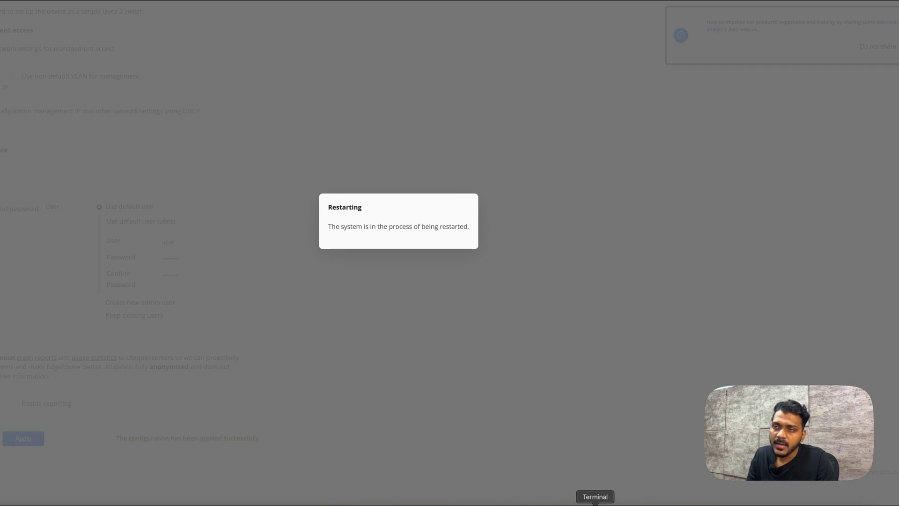
pyautogui.click(595, 504)
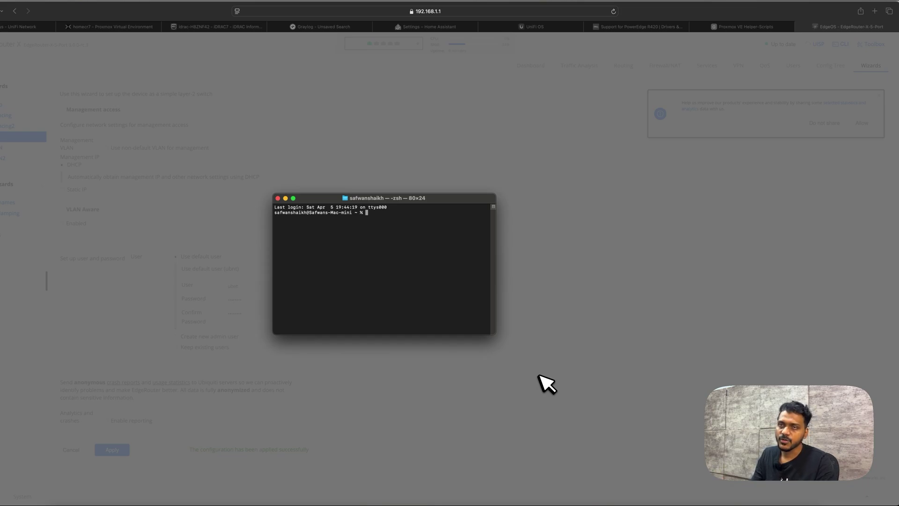
# Step: Close the Terminal window to reveal UniFi Network's WiFi settings in the browser
pyautogui.write('ss')
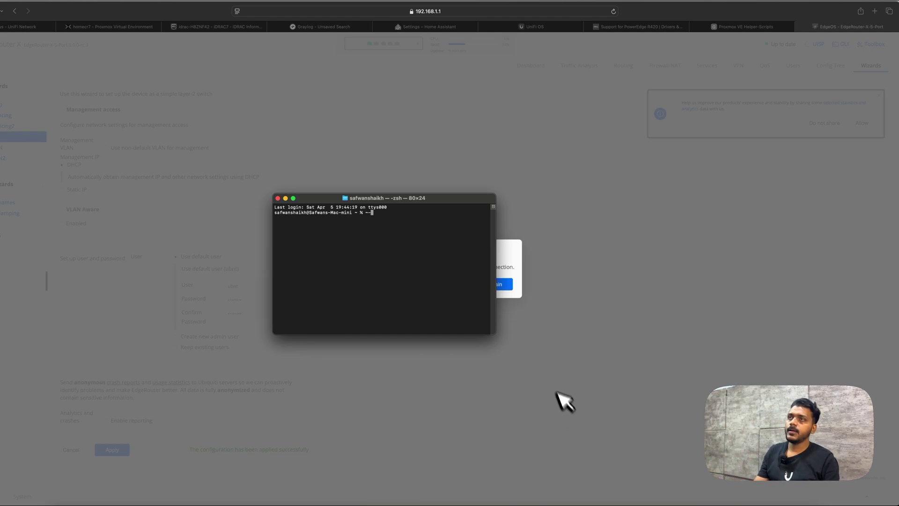
pyautogui.click(518, 407)
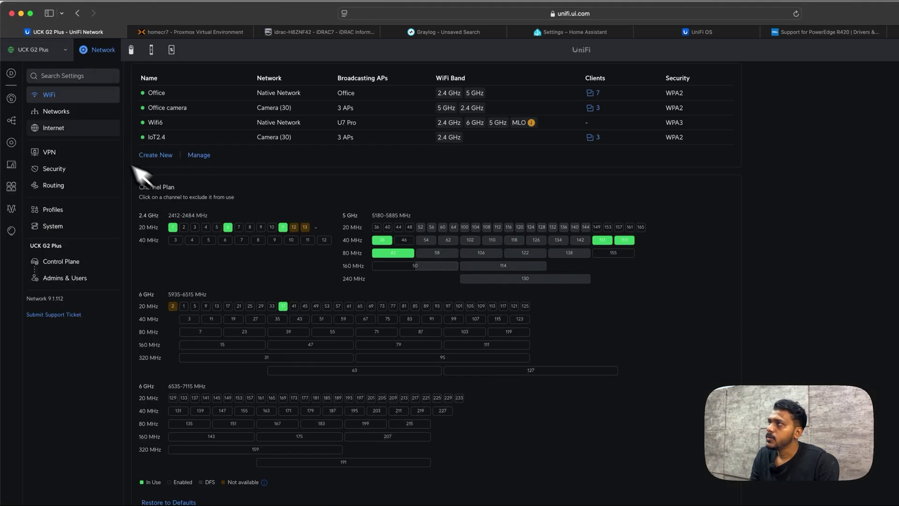
# Step: Check port 4 in USW Flex Mini's Port Manager, then find EdgeRouter-X-5-Port at 10.0.0.125 in Client Devices
pyautogui.click(11, 142)
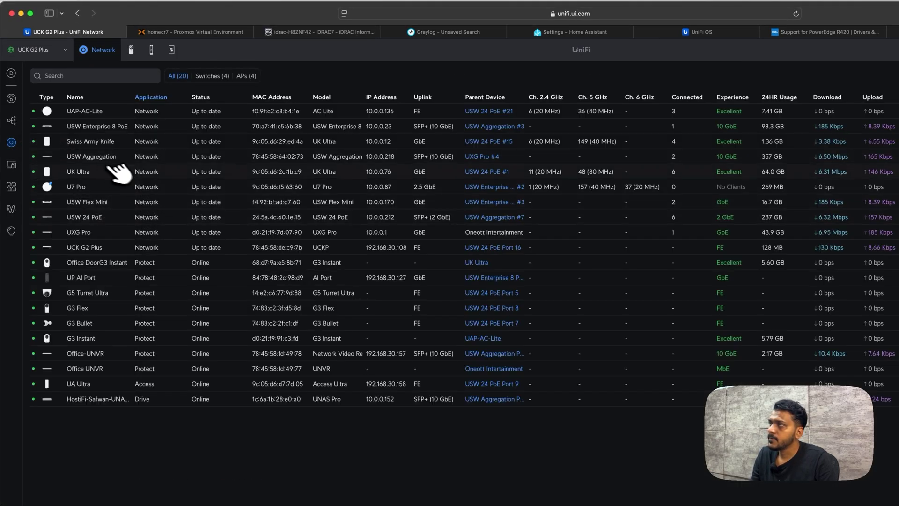
pyautogui.click(201, 202)
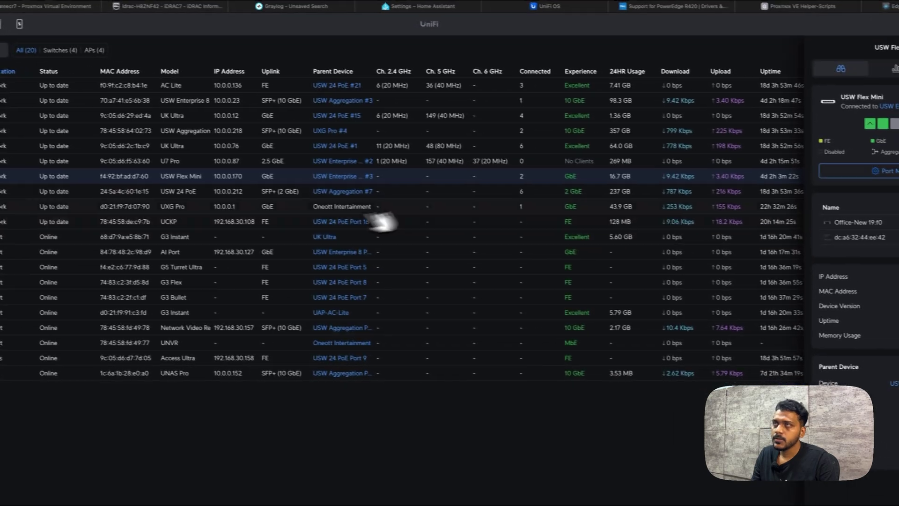
pyautogui.click(834, 194)
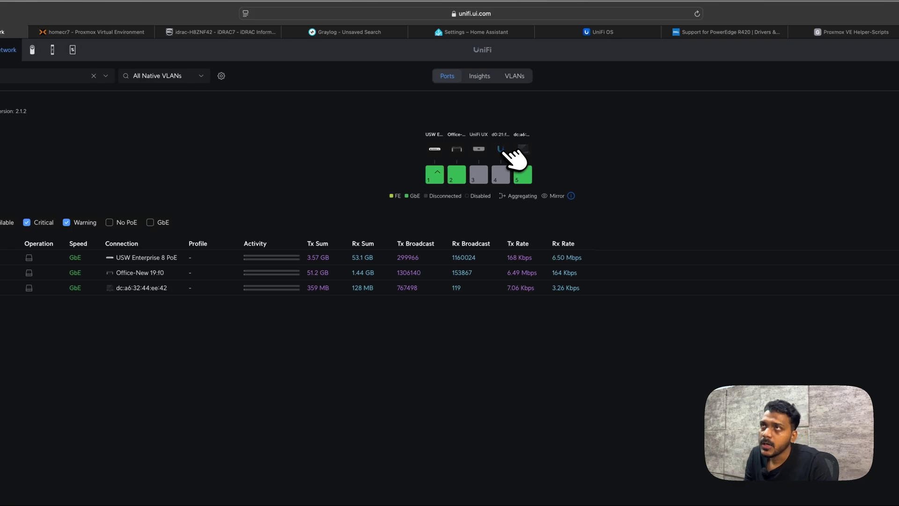
pyautogui.click(503, 149)
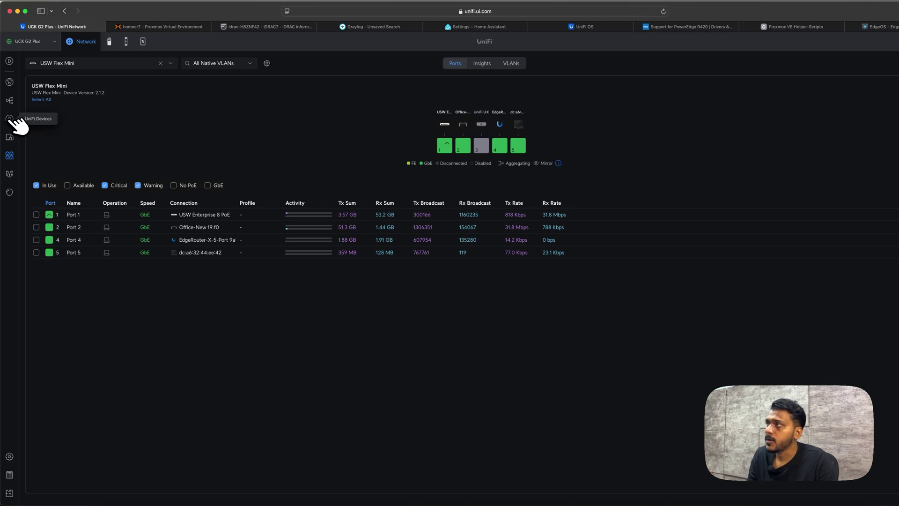
pyautogui.click(10, 137)
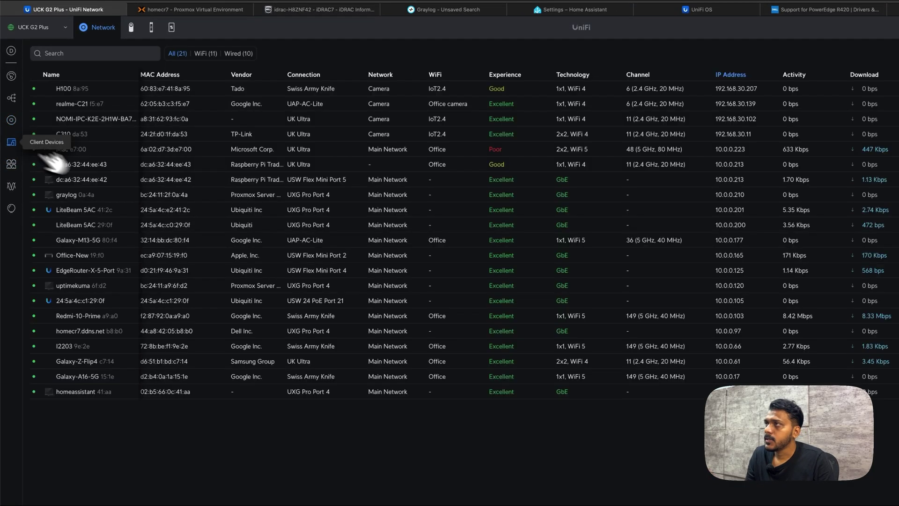
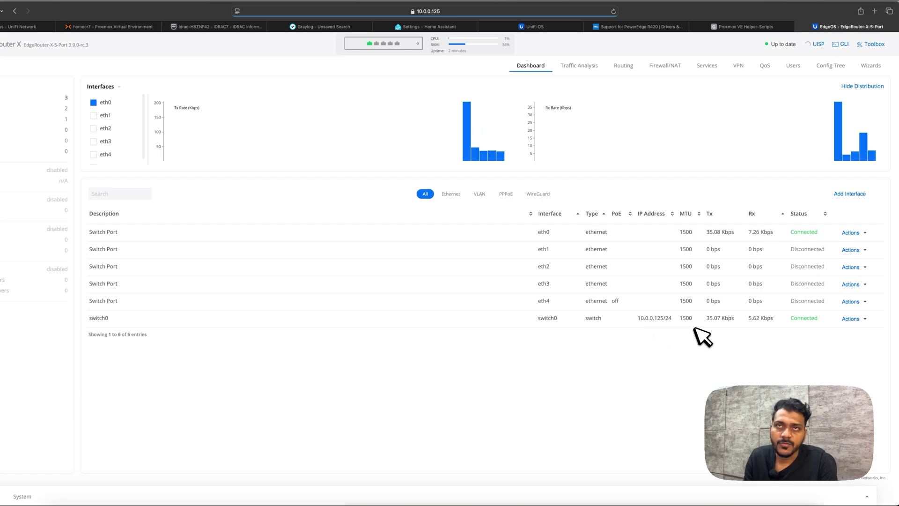
pyautogui.click(850, 319)
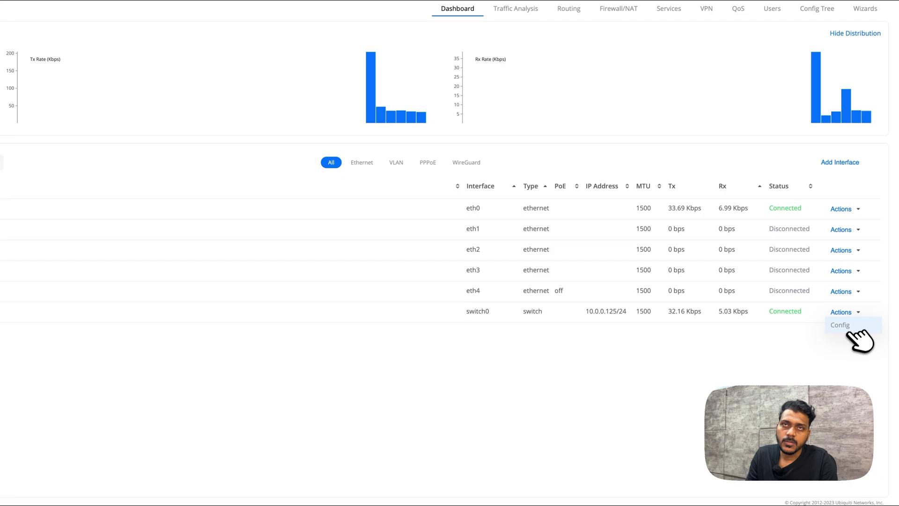
pyautogui.click(848, 331)
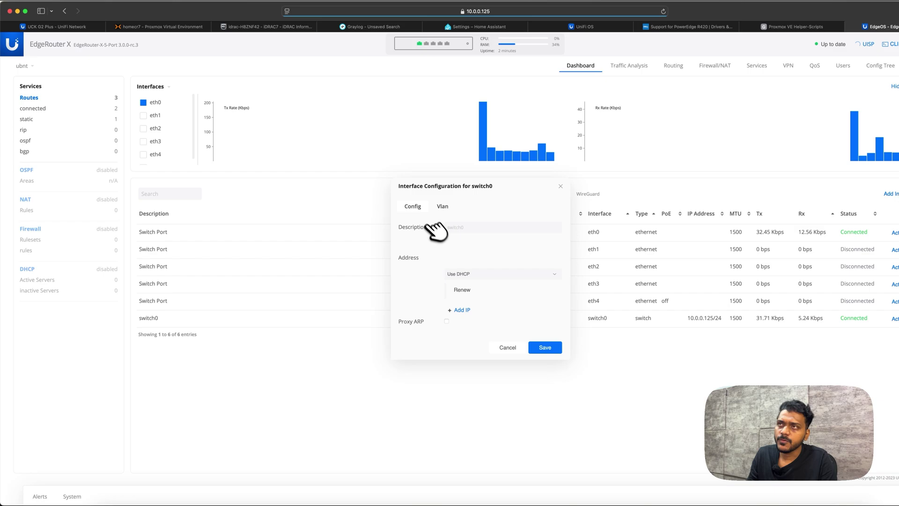
pyautogui.click(473, 275)
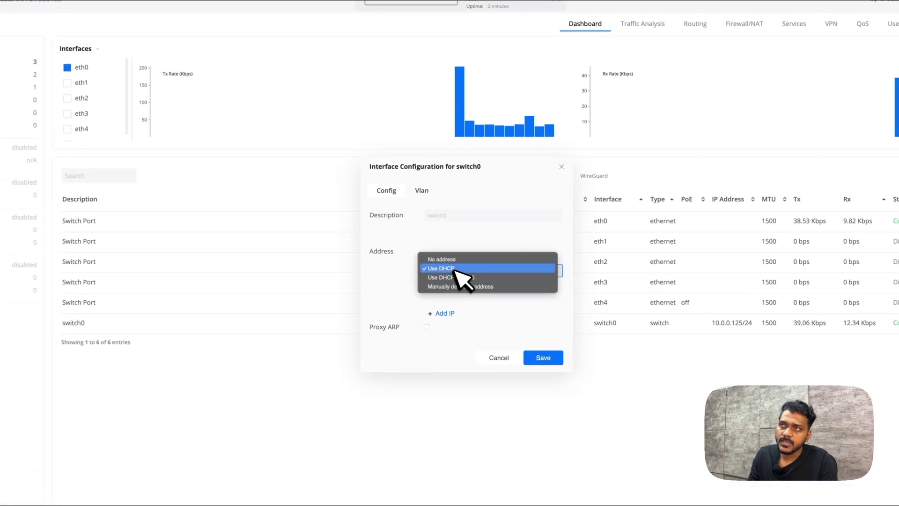
pyautogui.click(457, 357)
pyautogui.click(424, 190)
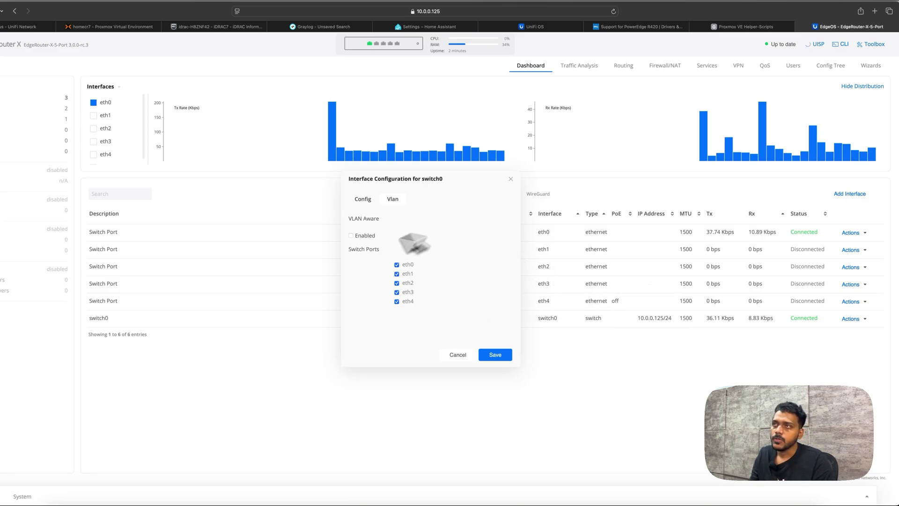
pyautogui.click(350, 235)
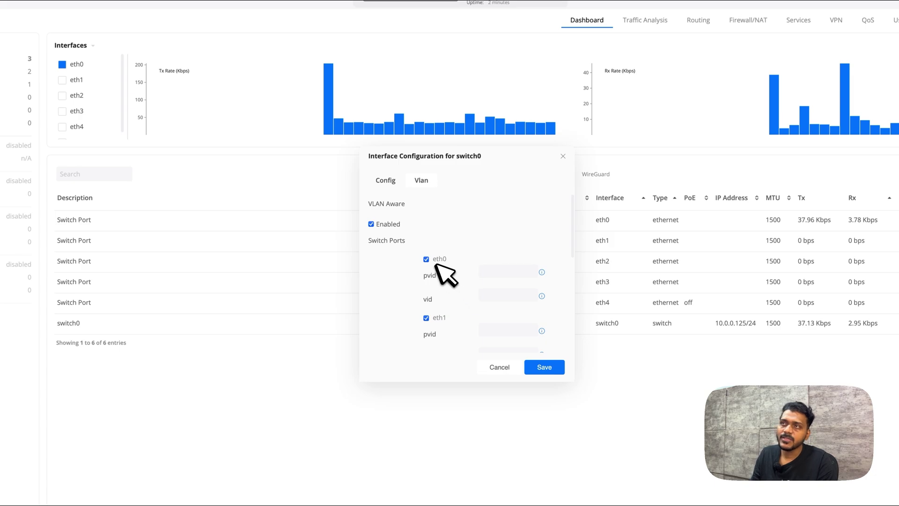
pyautogui.moveTo(549, 273)
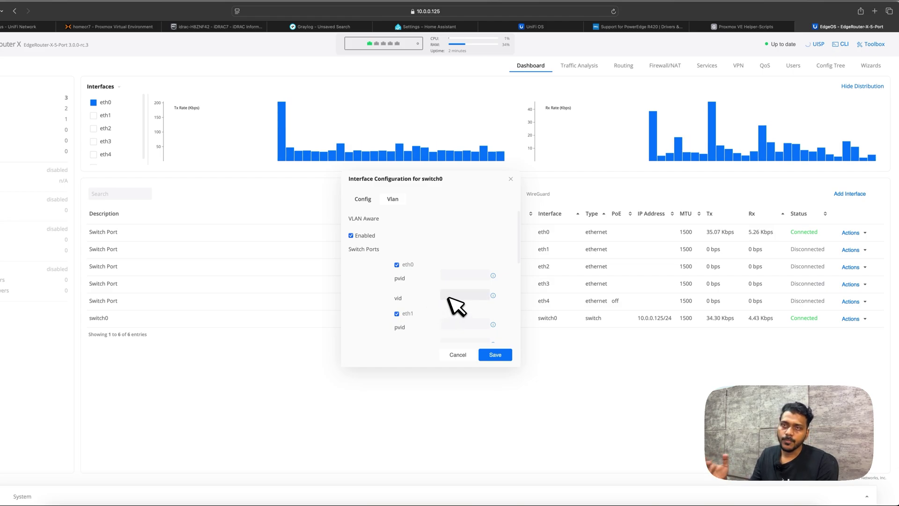
pyautogui.click(480, 356)
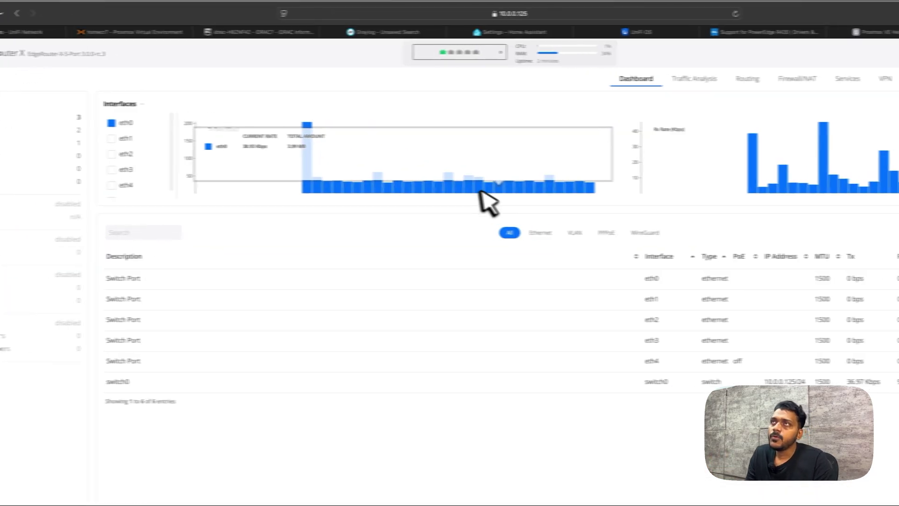
pyautogui.moveTo(463, 51)
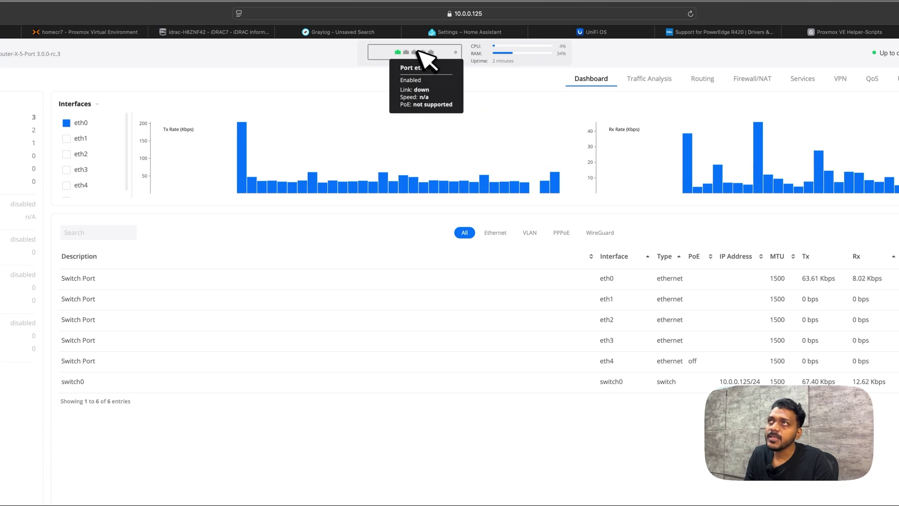
pyautogui.moveTo(397, 52)
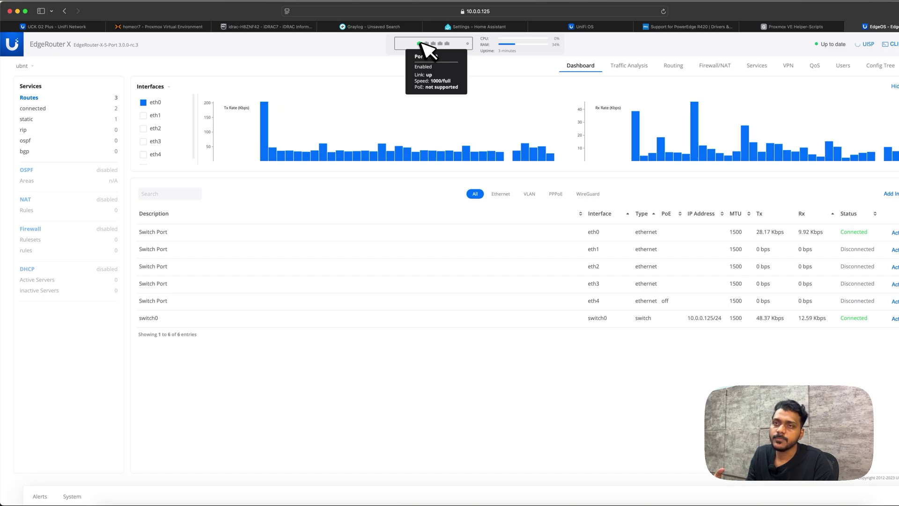
pyautogui.moveTo(427, 43)
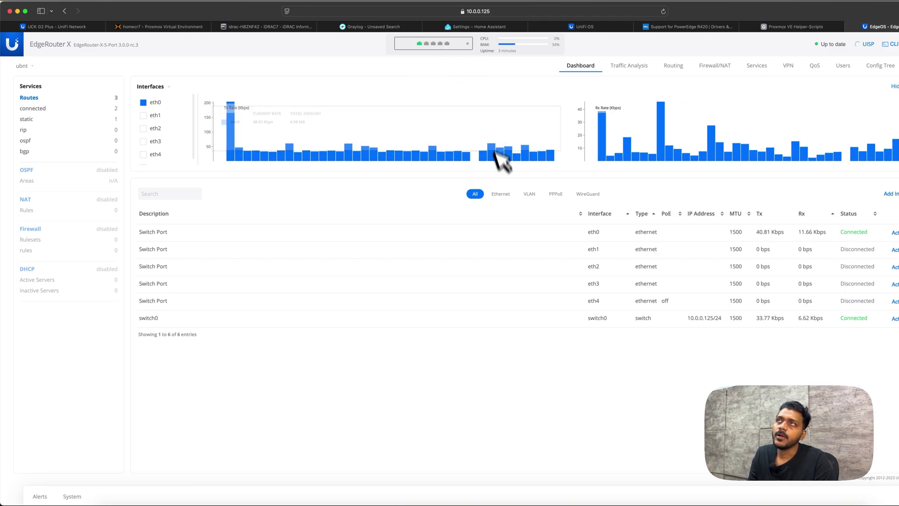
pyautogui.moveTo(453, 38)
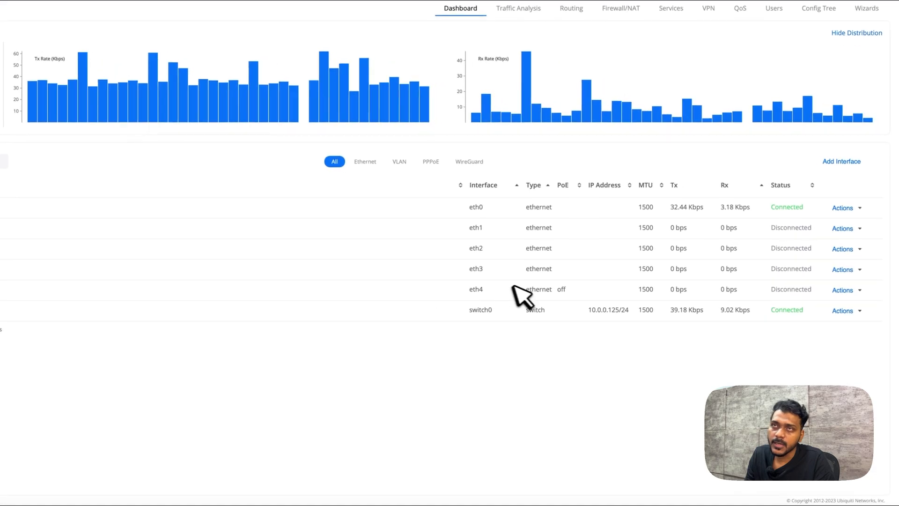
# Step: Set eth4's PoE mode to Passthrough (pthru), accept the voltage warning, and save
pyautogui.click(843, 290)
pyautogui.click(840, 323)
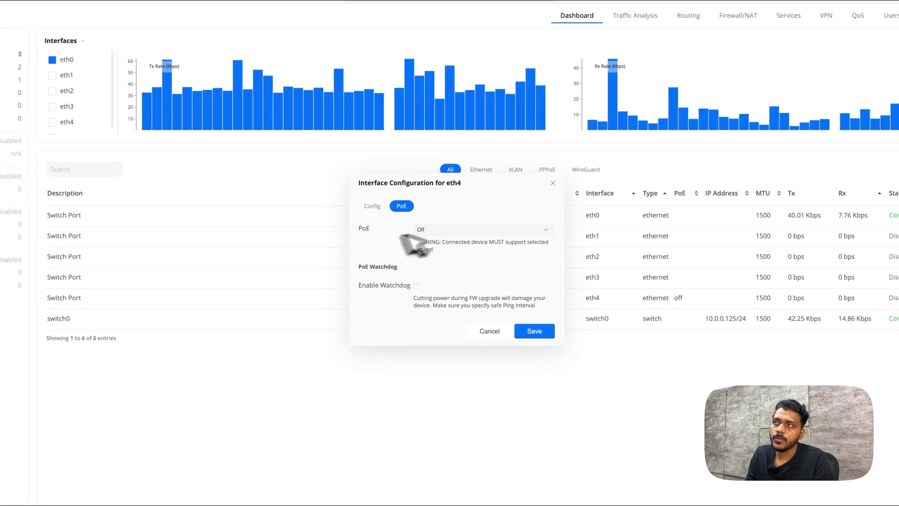
pyautogui.click(454, 229)
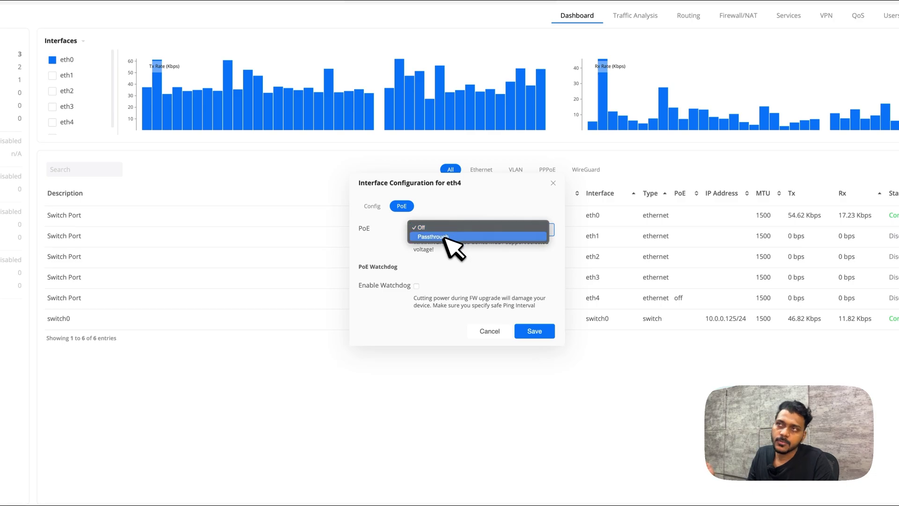
pyautogui.click(445, 237)
pyautogui.click(514, 302)
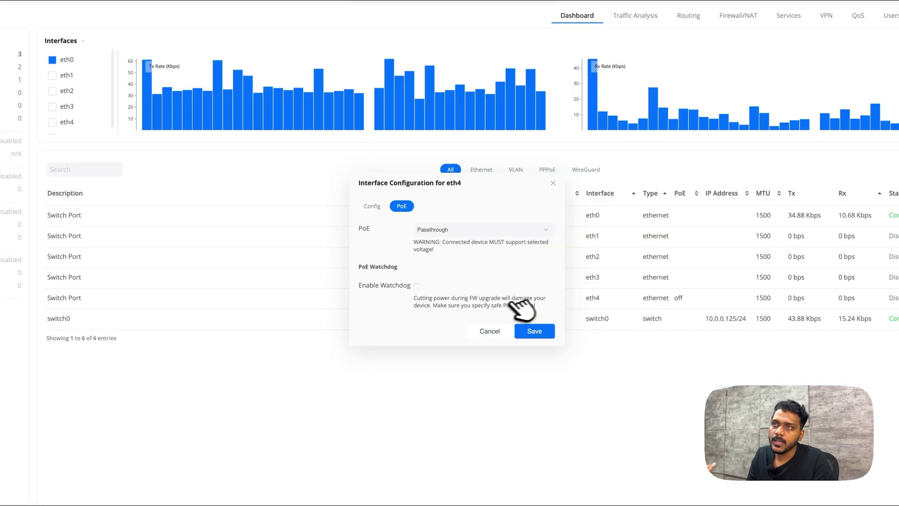
pyautogui.click(539, 331)
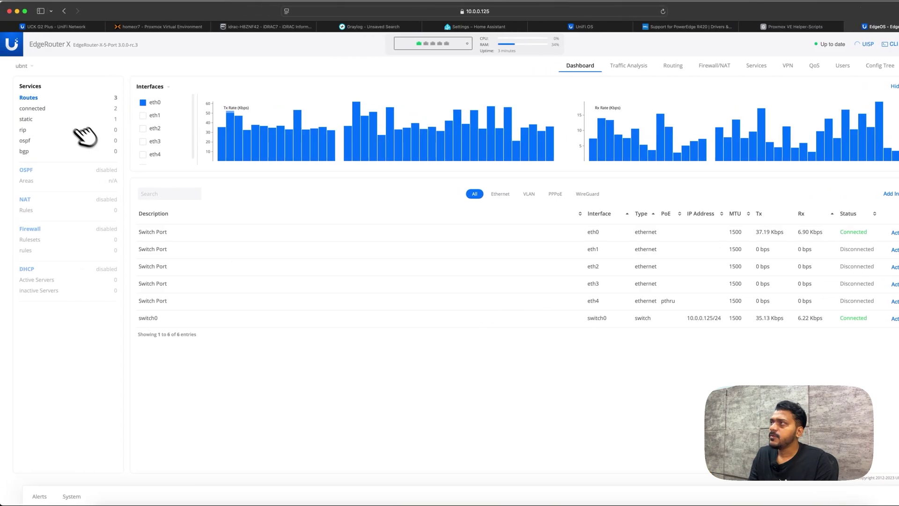
# Step: Look over the routing table, OSPF settings, DHCP servers and DNS forwarding pages
pyautogui.click(29, 98)
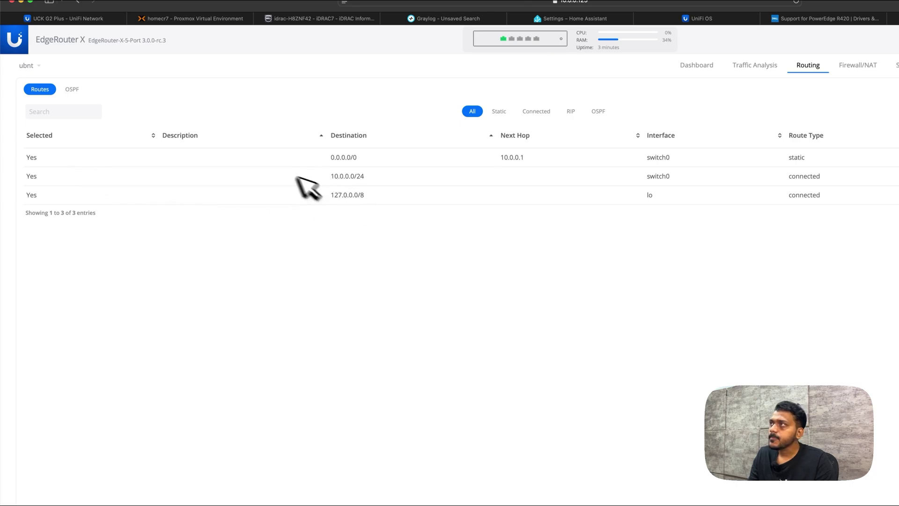
pyautogui.click(75, 89)
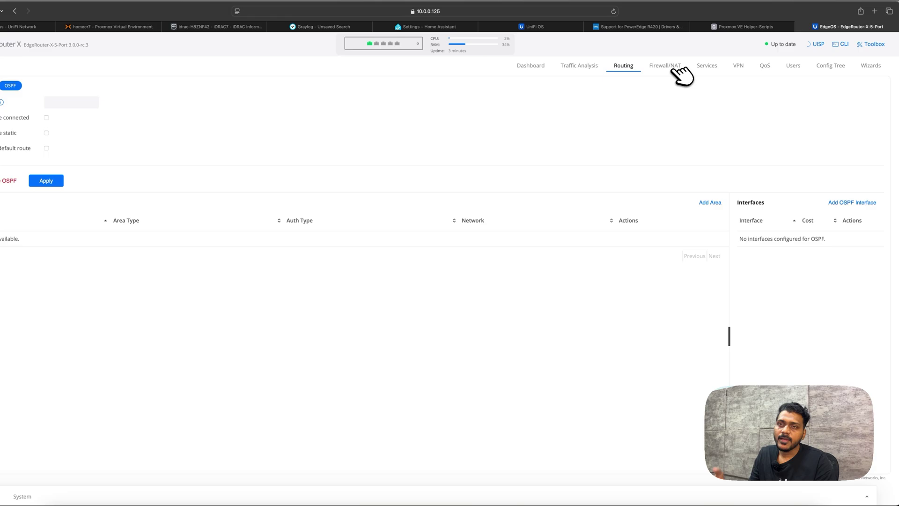
pyautogui.click(705, 66)
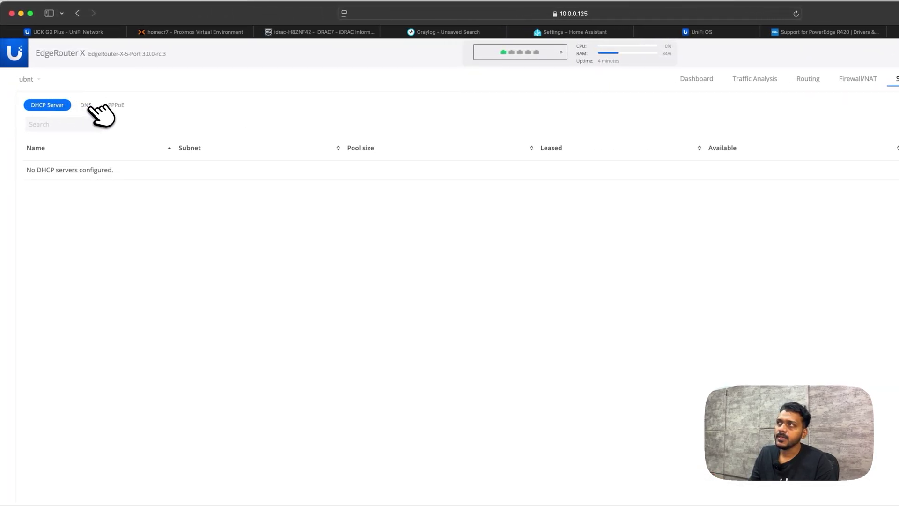
pyautogui.click(86, 104)
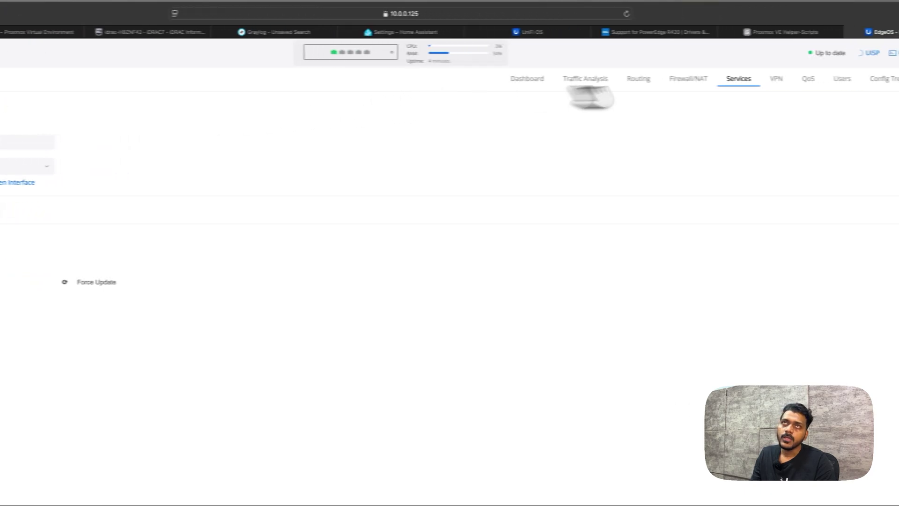
# Step: Browse the VPN, IPsec and WireGuard settings, ending on the QoS Smart Queue page
pyautogui.click(754, 79)
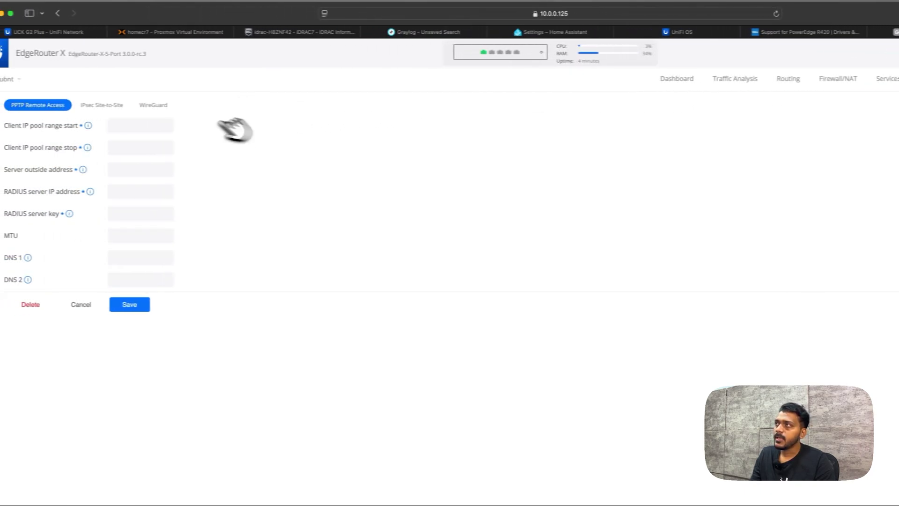
pyautogui.click(127, 107)
pyautogui.click(169, 107)
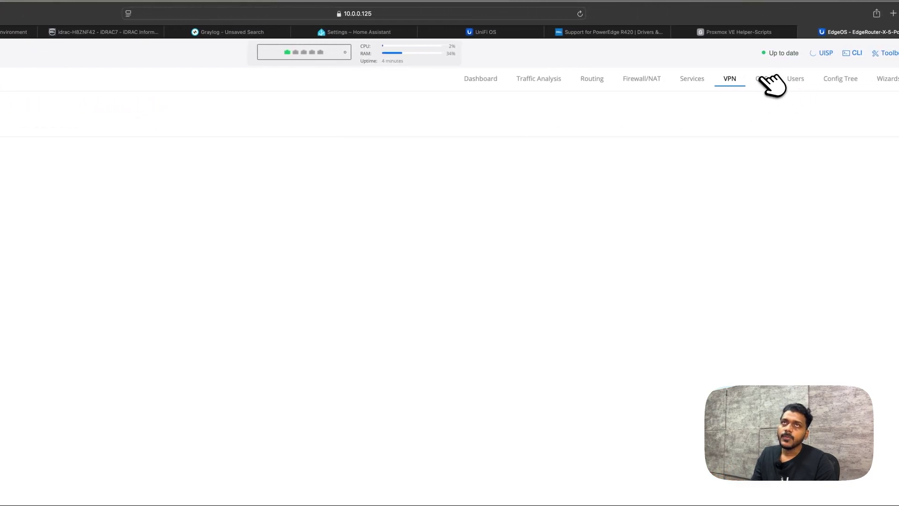
pyautogui.click(768, 81)
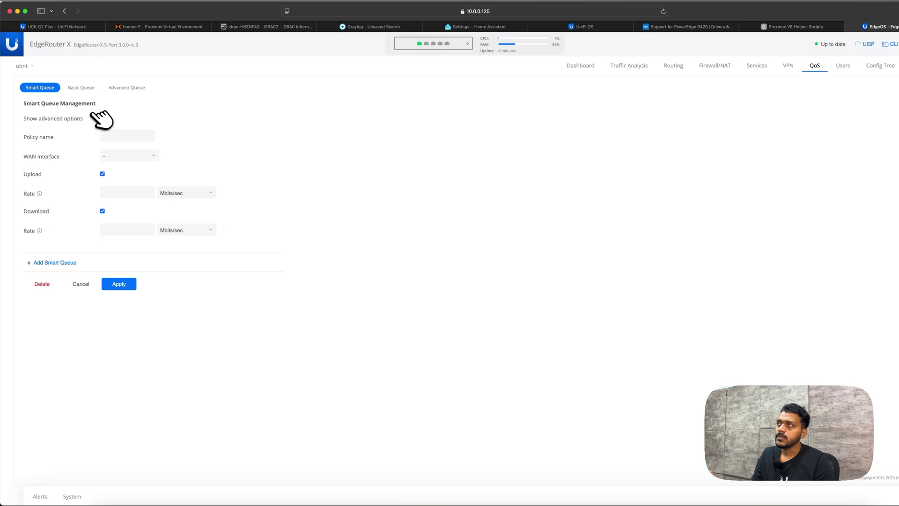
# Step: Review the Basic Queue, Advanced Queue and Config Tree pages, then go back to the Dashboard
pyautogui.click(81, 87)
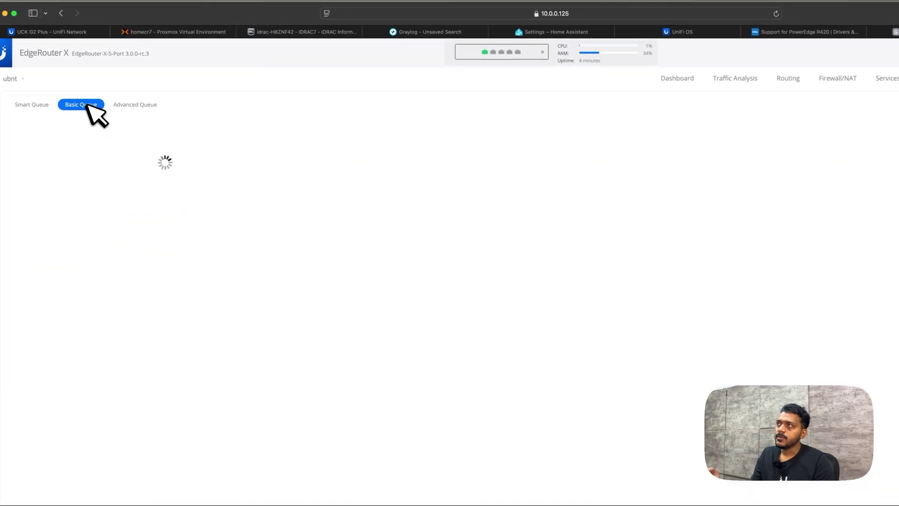
pyautogui.click(136, 105)
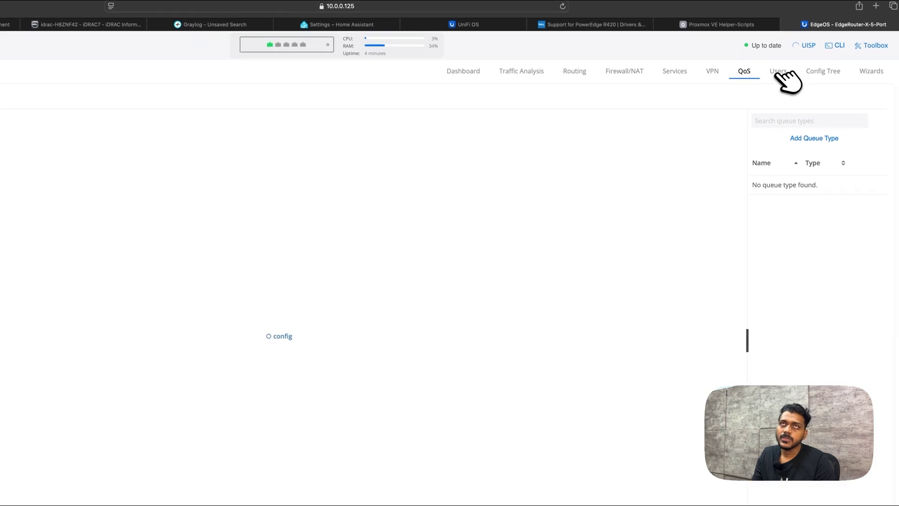
pyautogui.click(823, 71)
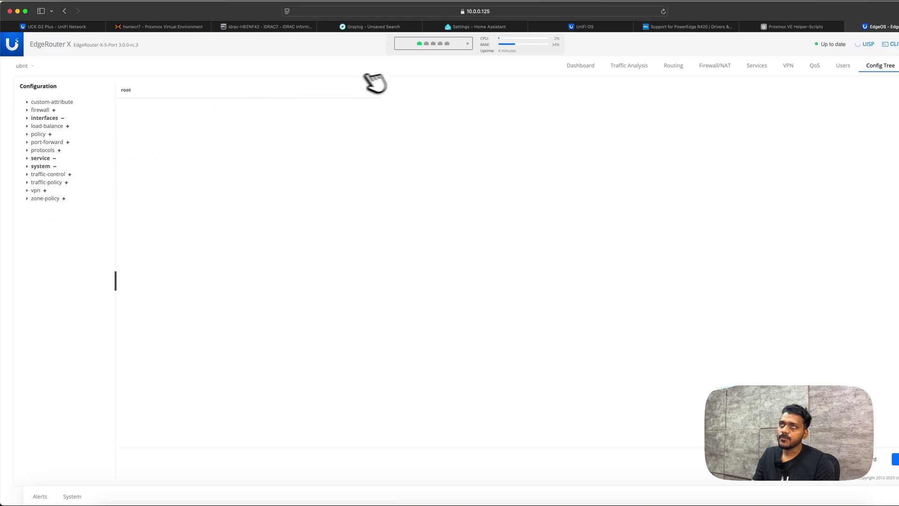
pyautogui.click(566, 53)
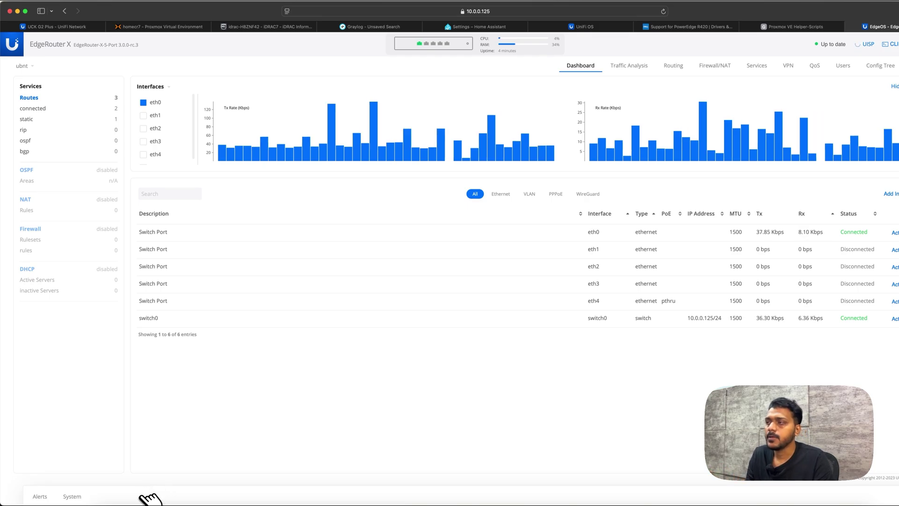
# Step: Bring up EdgeOS System settings and scroll to the UISP Connection section
pyautogui.click(72, 497)
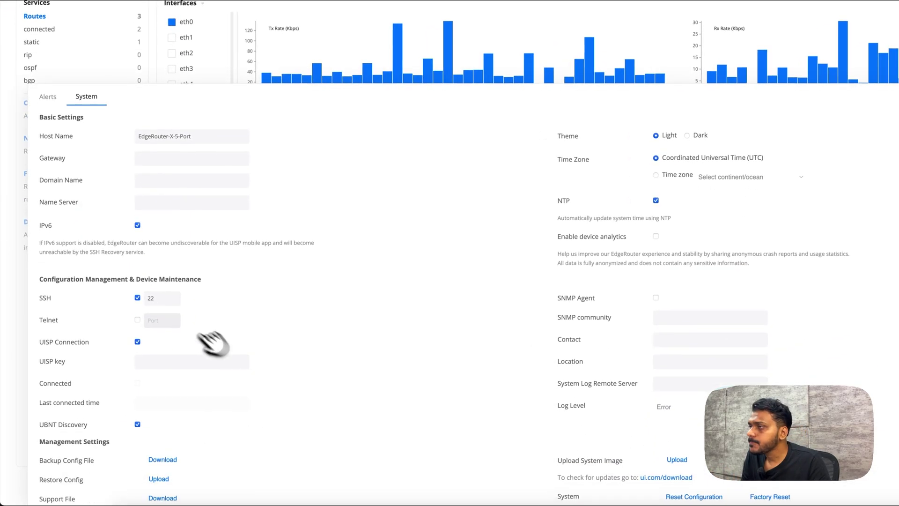
pyautogui.scroll(-3, 171, 382)
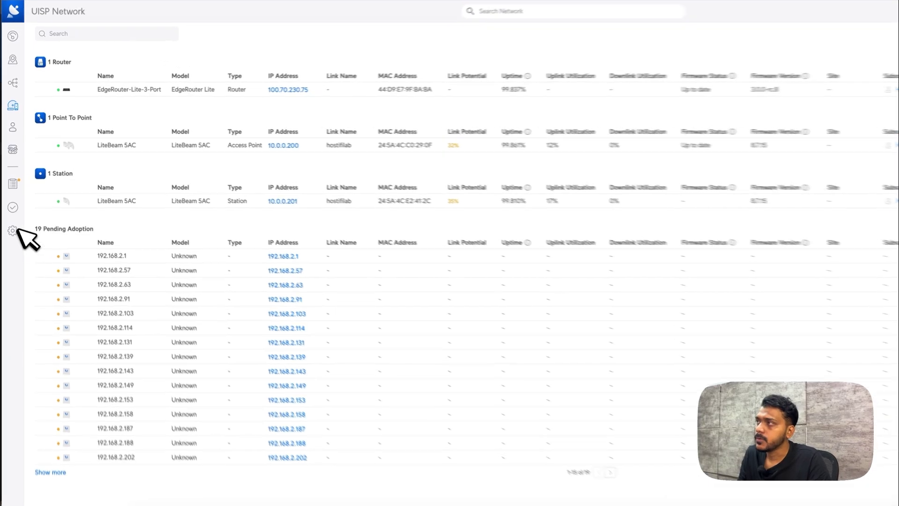
# Step: Take the key from UISP's device settings, paste it into EdgeOS's UISP key field, and re-enable UISP Connection
pyautogui.click(13, 230)
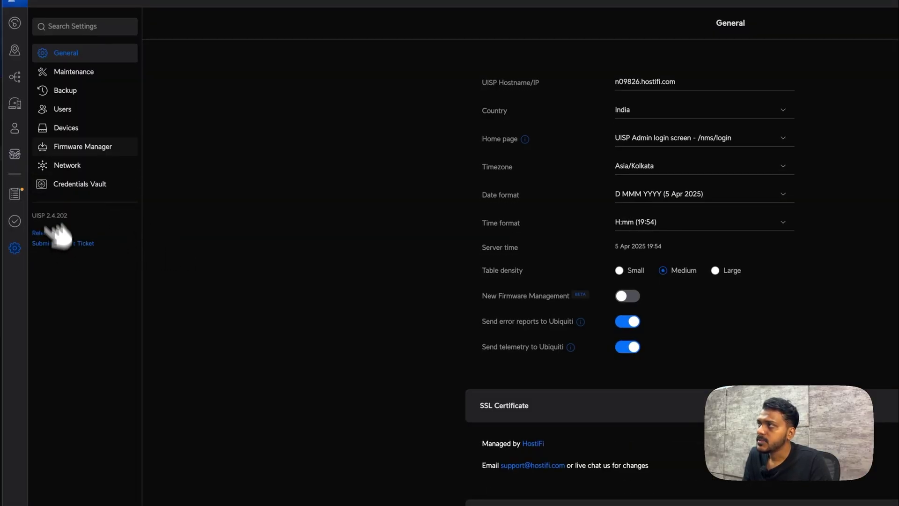
pyautogui.click(66, 127)
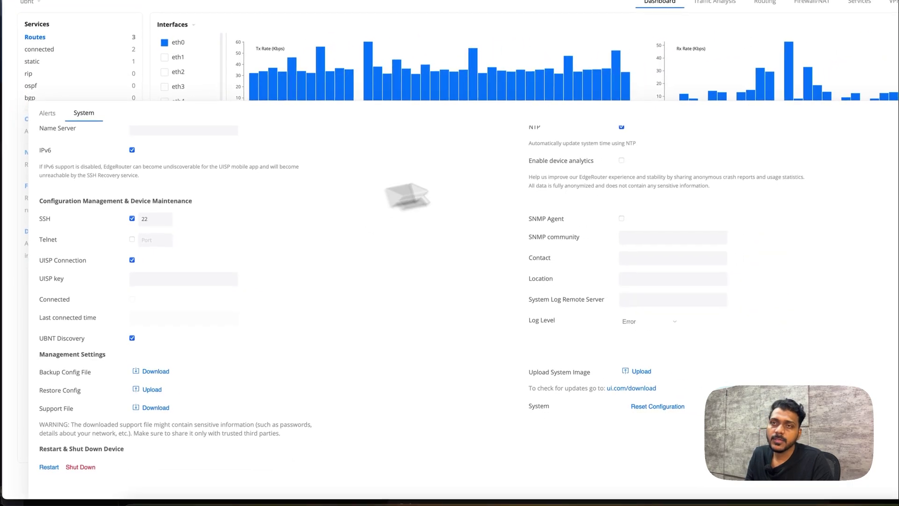
pyautogui.click(148, 278)
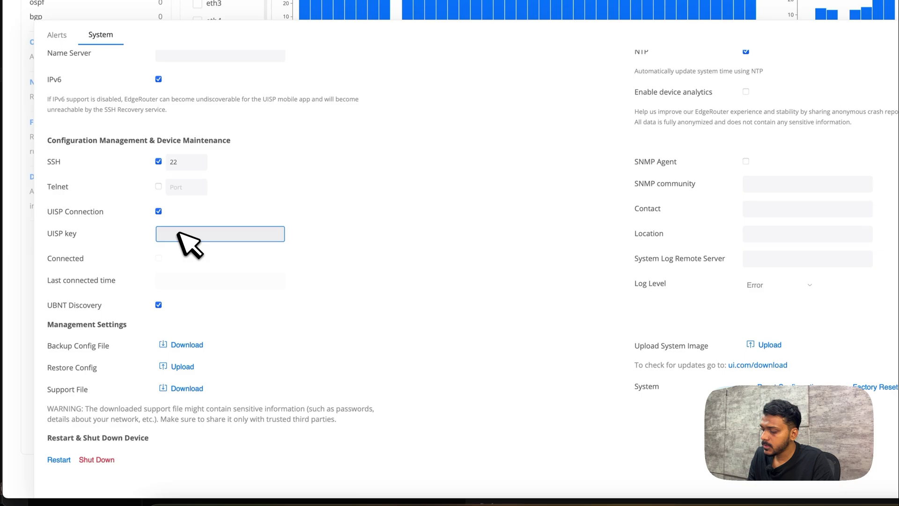
pyautogui.click(159, 211)
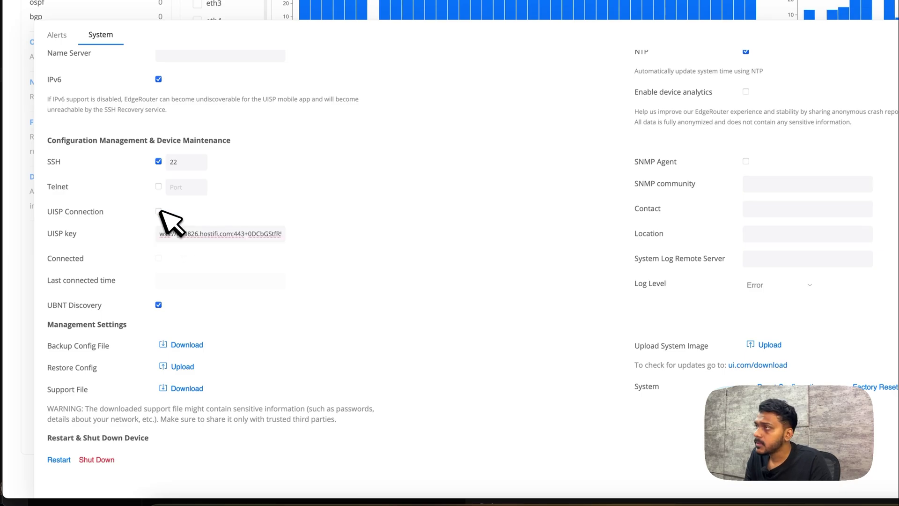
pyautogui.click(158, 211)
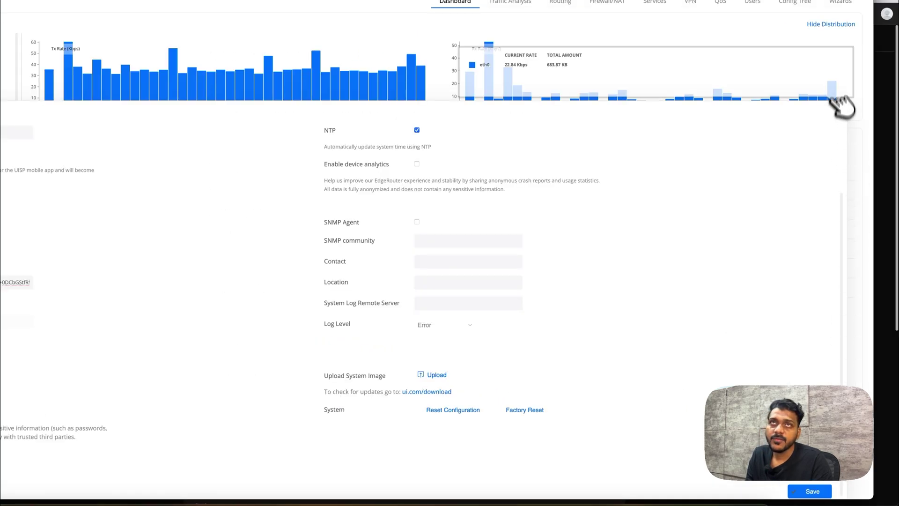
# Step: Close EdgeOS System settings and view UISP's Devices list with the EdgeRouter X pending adoption
pyautogui.click(836, 114)
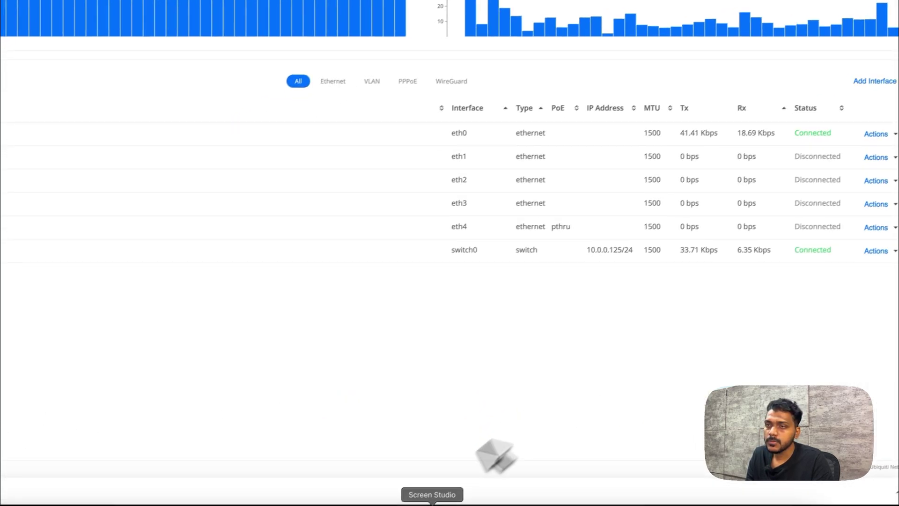
pyautogui.click(514, 501)
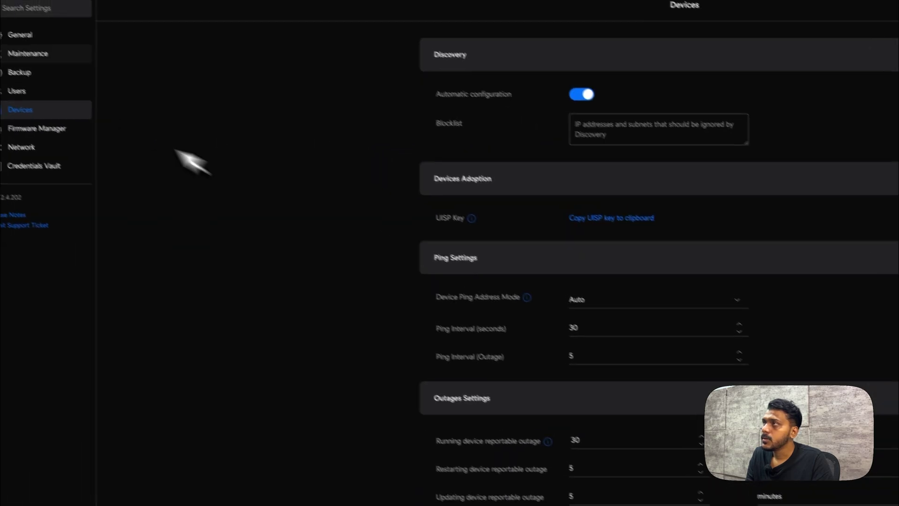
pyautogui.click(13, 112)
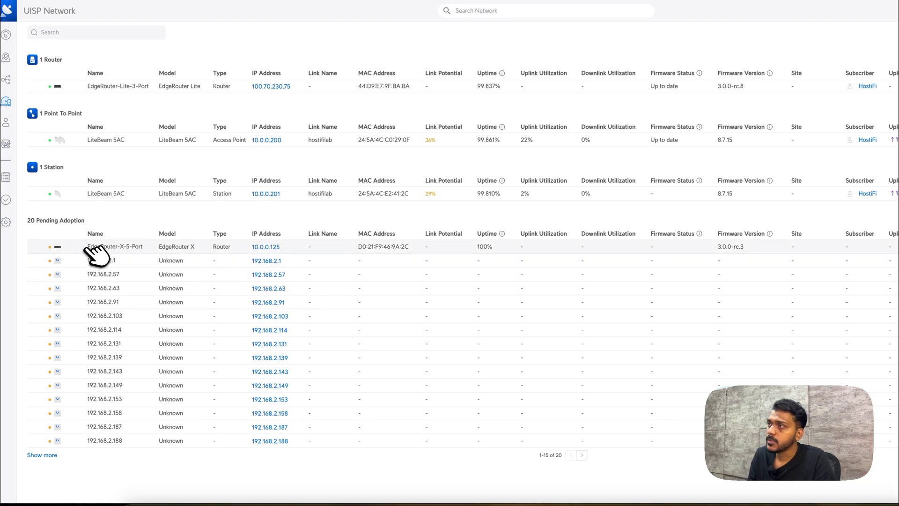
# Step: Assign the pending EdgeRouter-X-5-Port to the HostiFi - Default subscriber
pyautogui.click(96, 253)
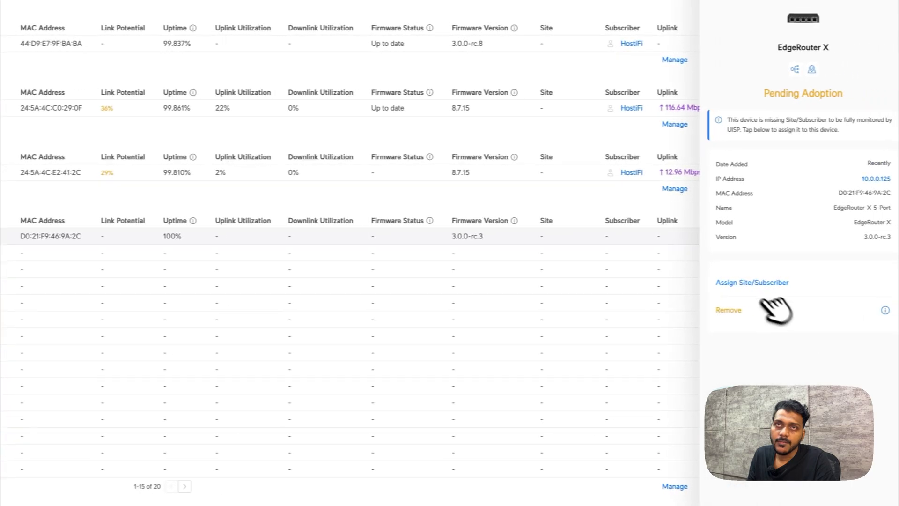
pyautogui.click(740, 282)
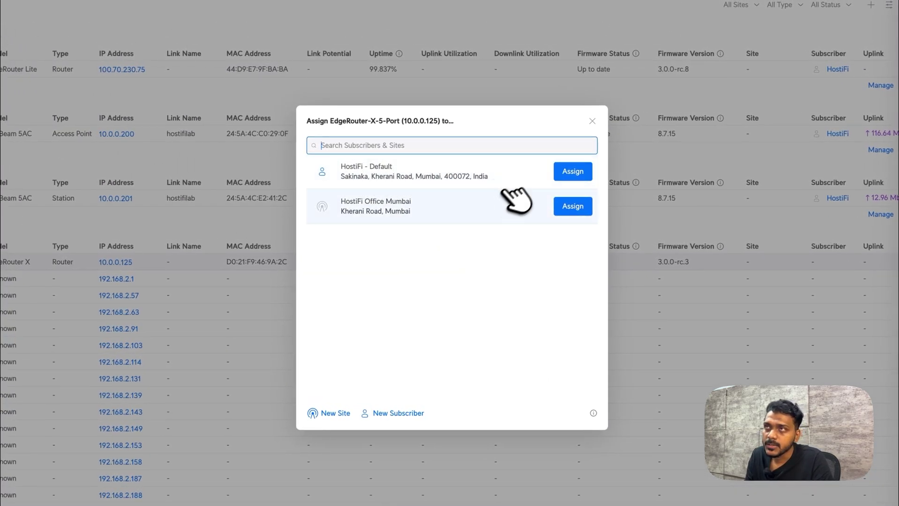
pyautogui.click(572, 171)
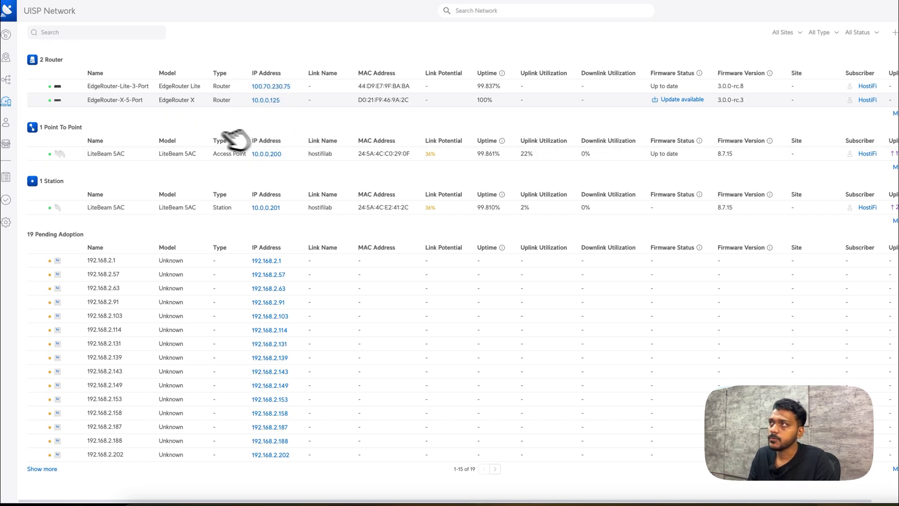
# Step: Open the EdgeRouter X's UISP details and review its Interfaces and Settings tabs
pyautogui.click(176, 105)
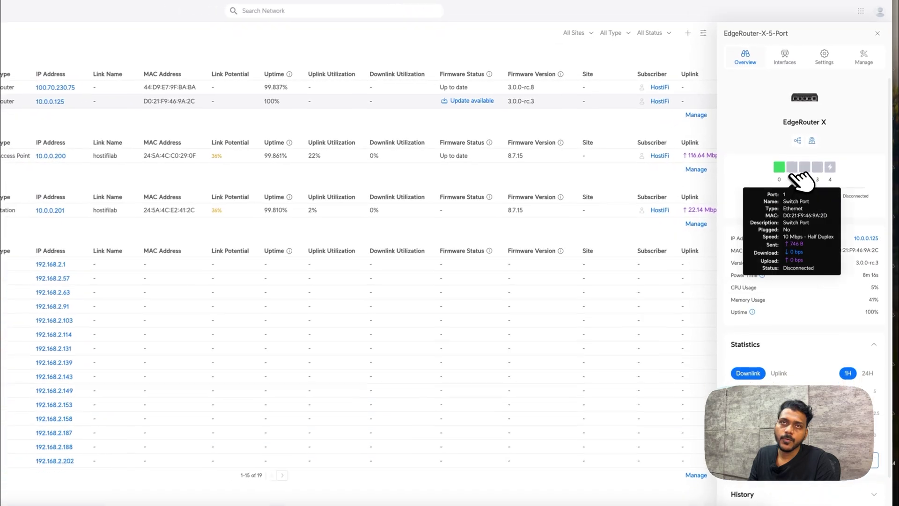
pyautogui.moveTo(836, 166)
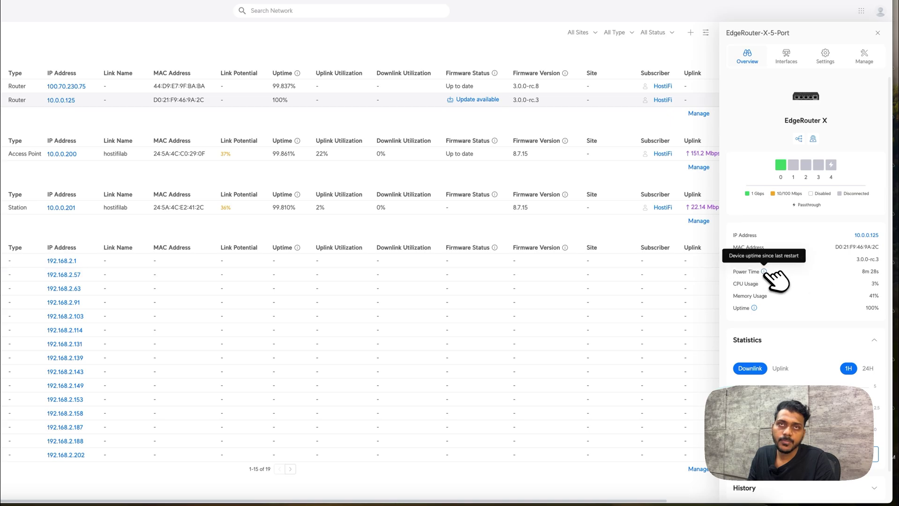
pyautogui.scroll(-1, 841, 323)
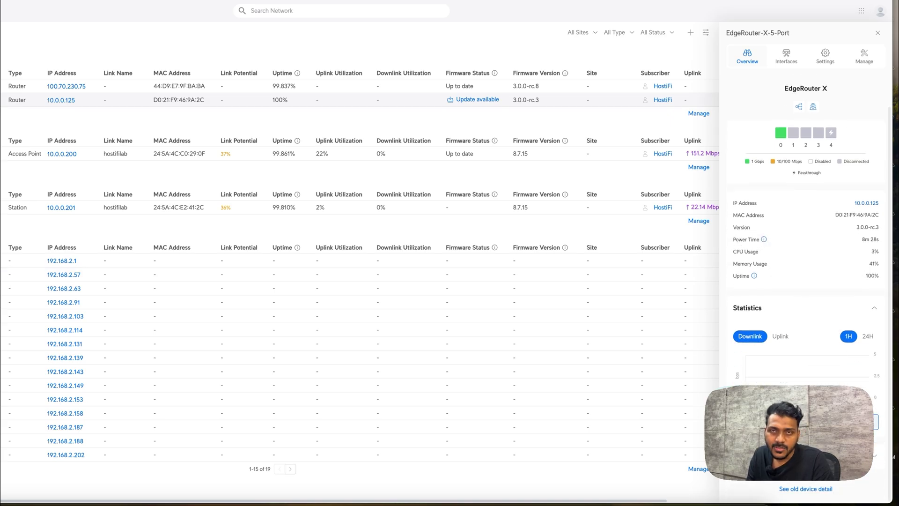
pyautogui.click(786, 56)
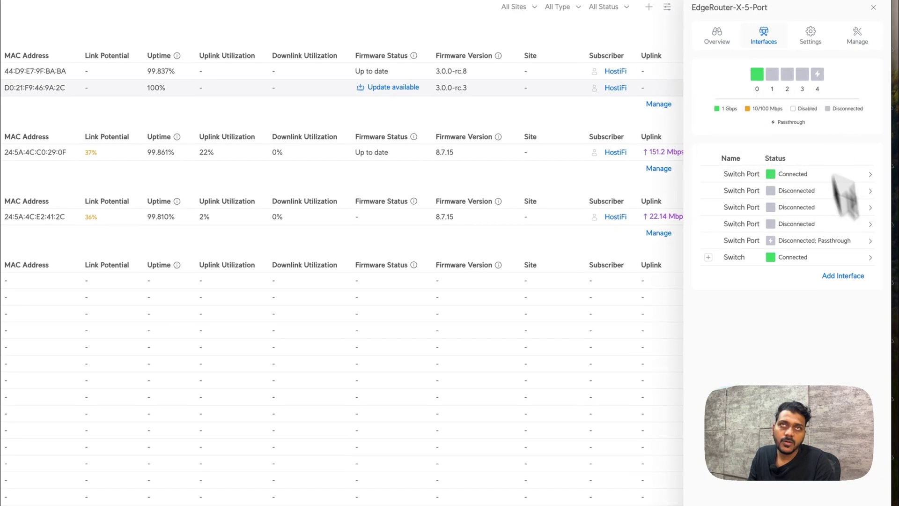
pyautogui.click(814, 34)
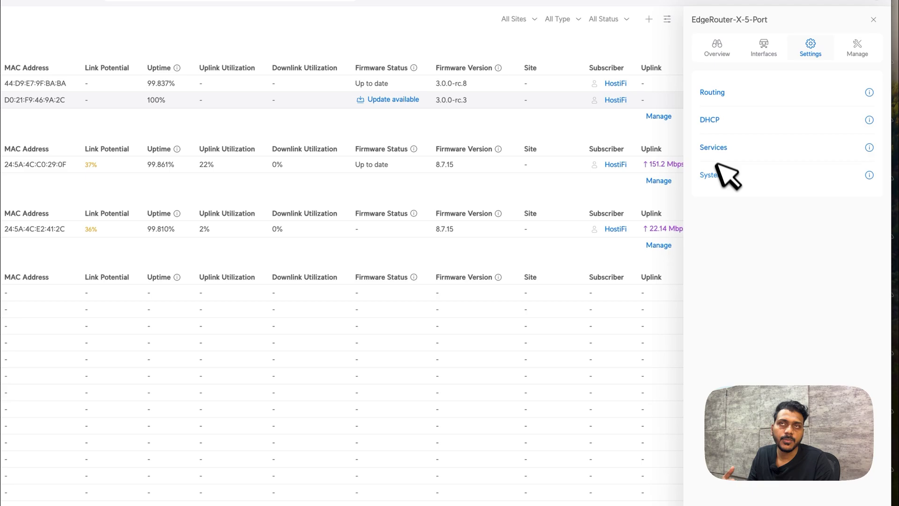
# Step: Run a speed test from the Manage tab (412 Mbps upload) and close the results
pyautogui.click(857, 53)
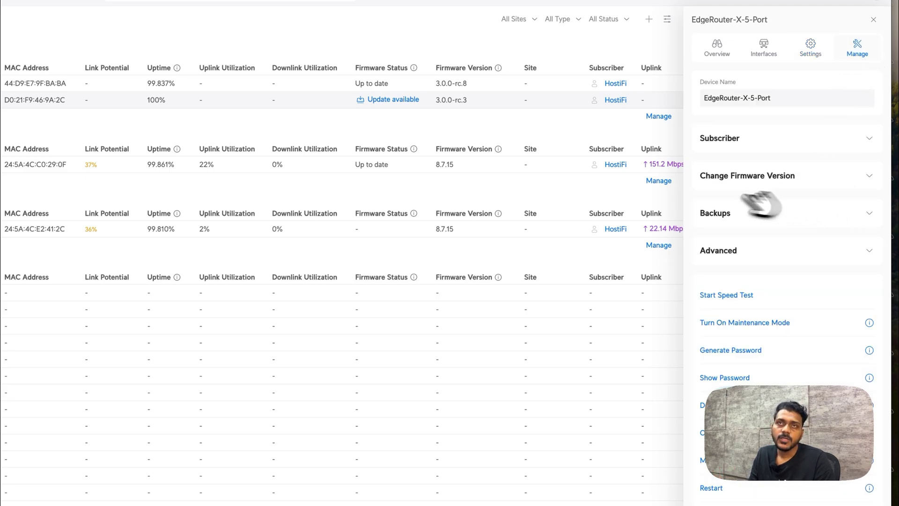
pyautogui.click(738, 300)
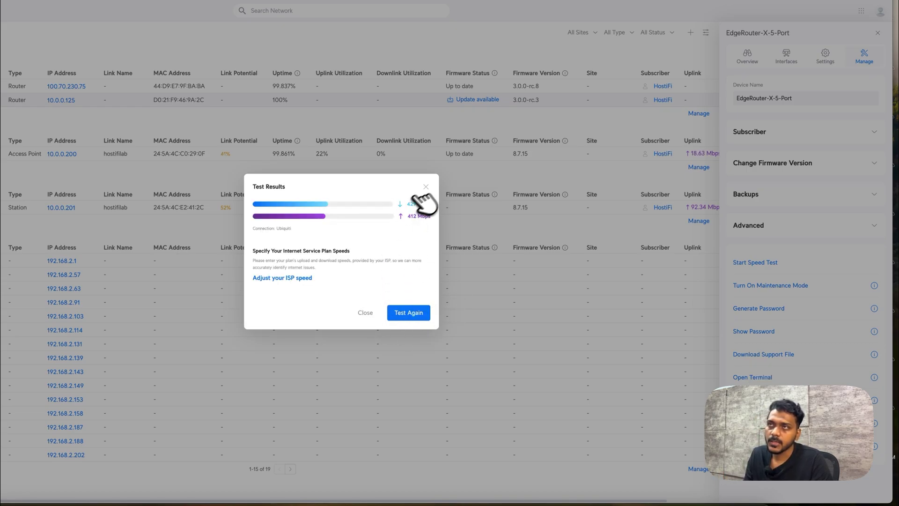
pyautogui.click(389, 167)
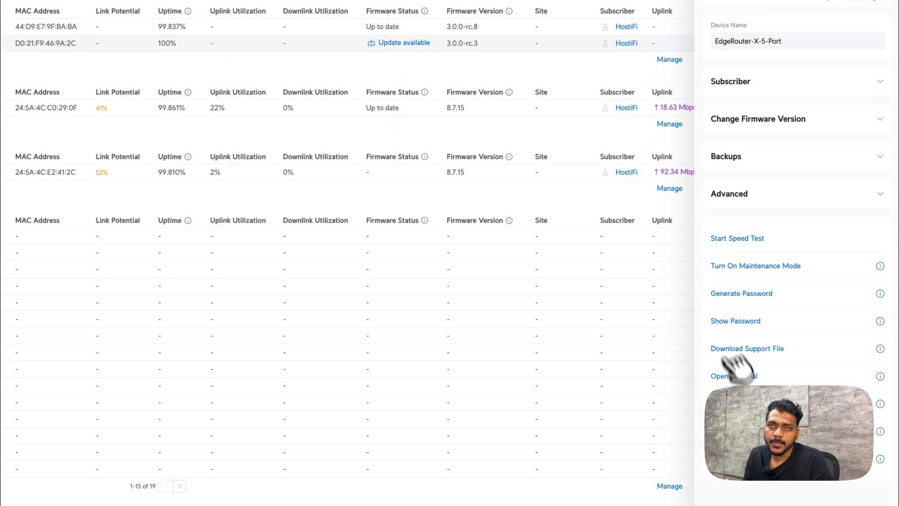
# Step: List the available firmware versions, leaving the router on 3.0.0-rc.3
pyautogui.click(749, 155)
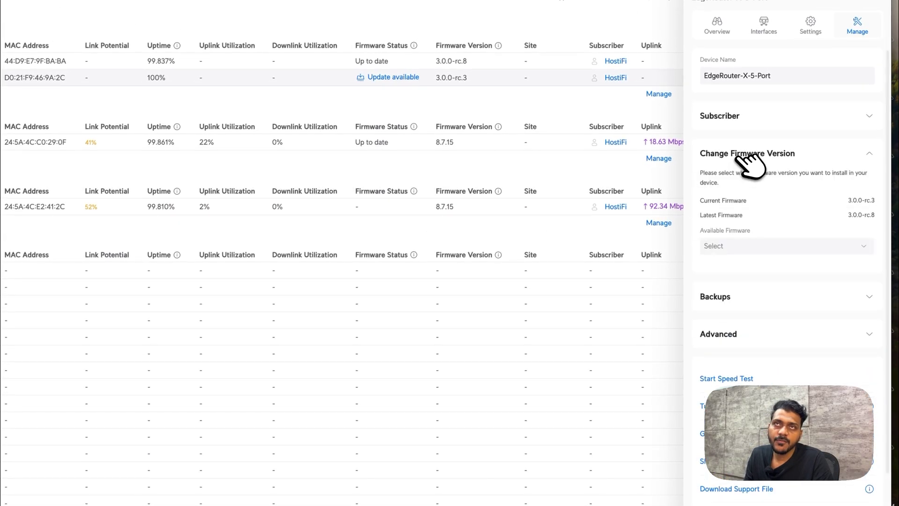
pyautogui.click(775, 248)
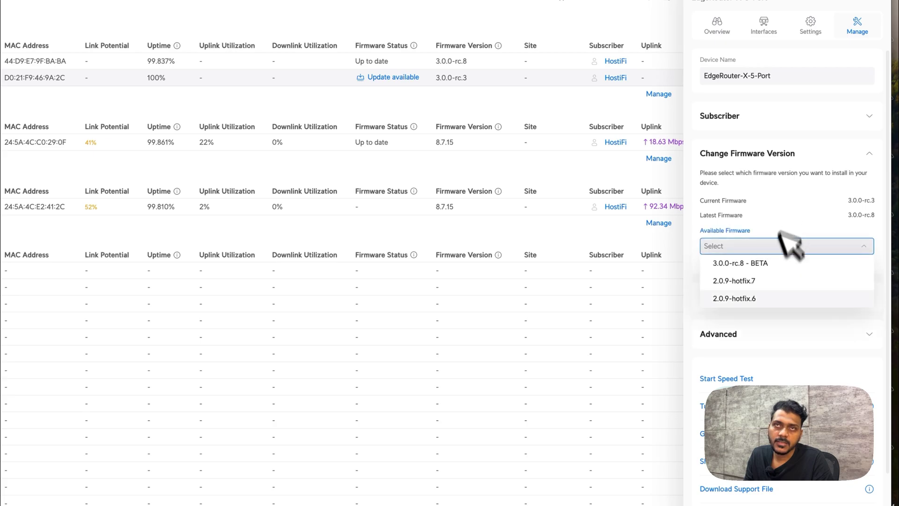
pyautogui.click(833, 154)
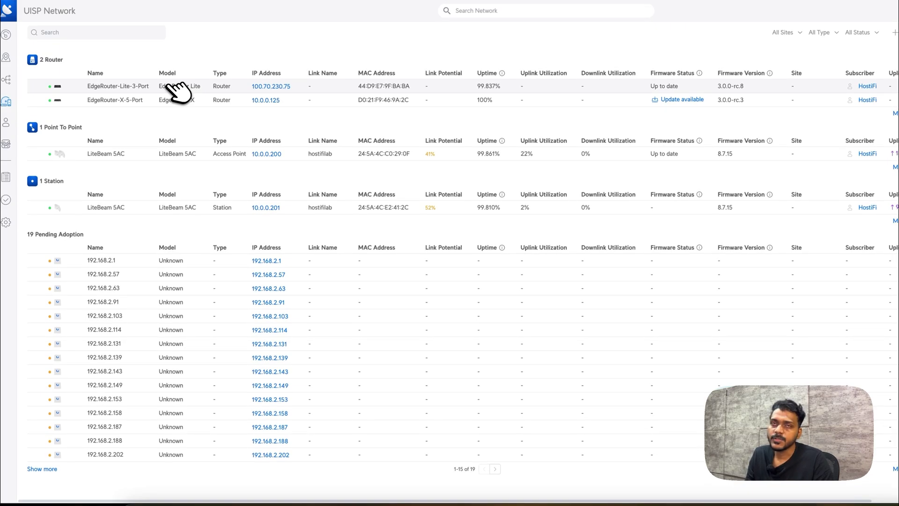
# Step: Open the EdgeRouter-Lite-3-Port's detail panel from UISP's device list
pyautogui.click(178, 87)
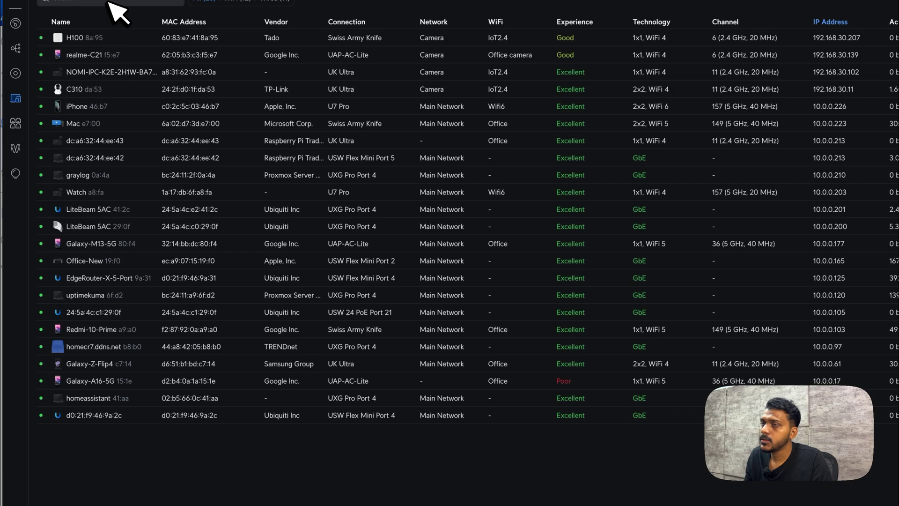
# Step: Check EdgeOS Traffic Analysis (no users), return to the Dashboard, and open a new Safari tab
pyautogui.click(117, 9)
pyautogui.click(111, 195)
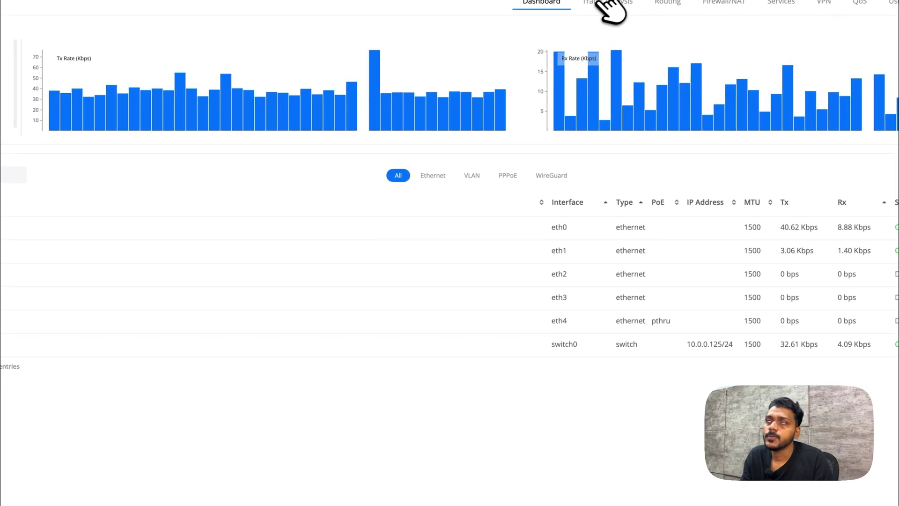
pyautogui.click(621, 3)
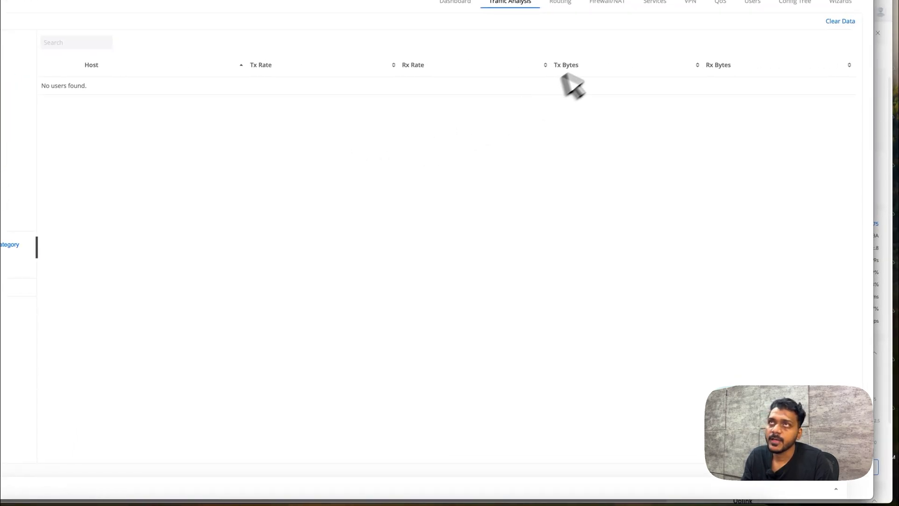
pyautogui.click(454, 2)
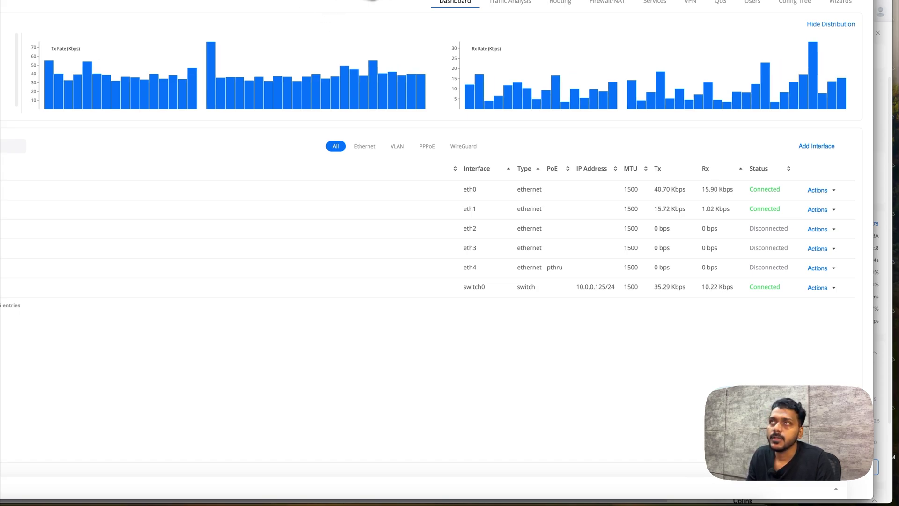
pyautogui.press('super+t')
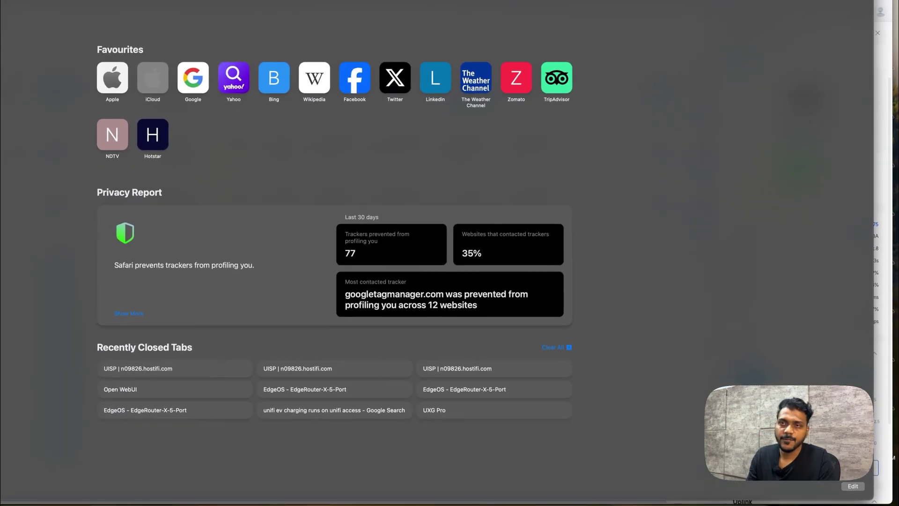
# Step: Go to the Ubiquiti store and scroll to the EdgeRouter X card, listed at $59.00 and Sold Out
pyautogui.press('Return')
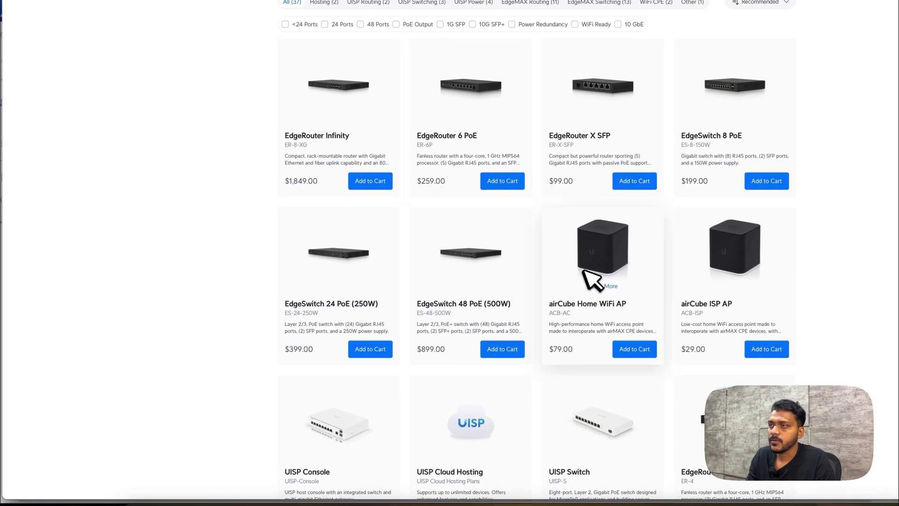
pyautogui.scroll(-5, 555, 236)
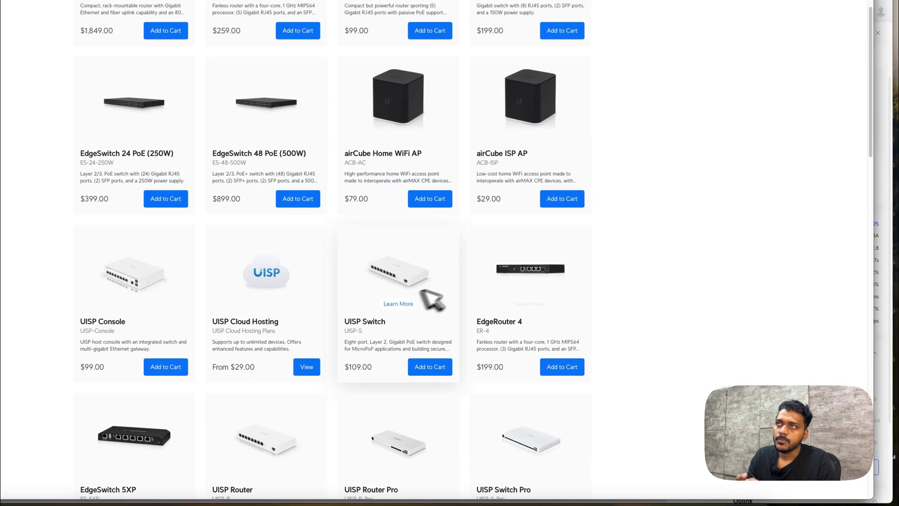
pyautogui.scroll(-5, 468, 309)
pyautogui.scroll(-3, 360, 342)
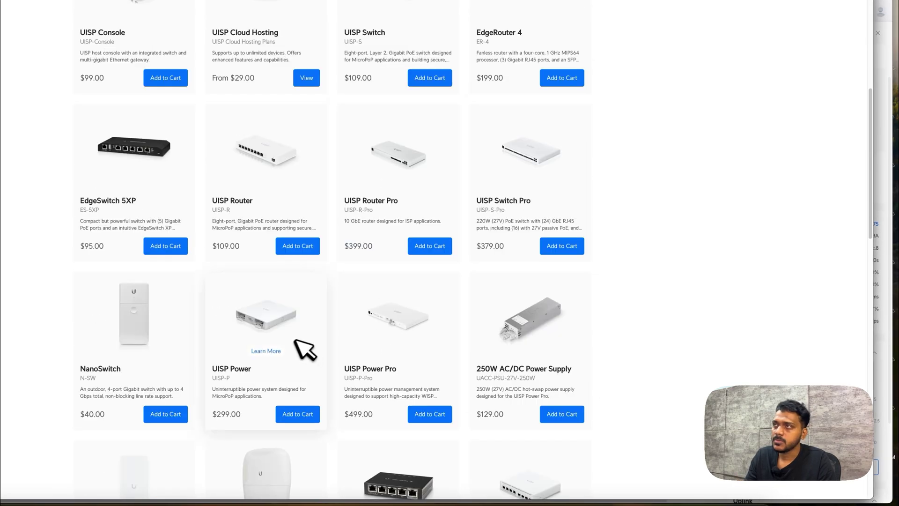
pyautogui.scroll(2, 398, 327)
pyautogui.scroll(-3, 429, 343)
pyautogui.scroll(-4, 430, 344)
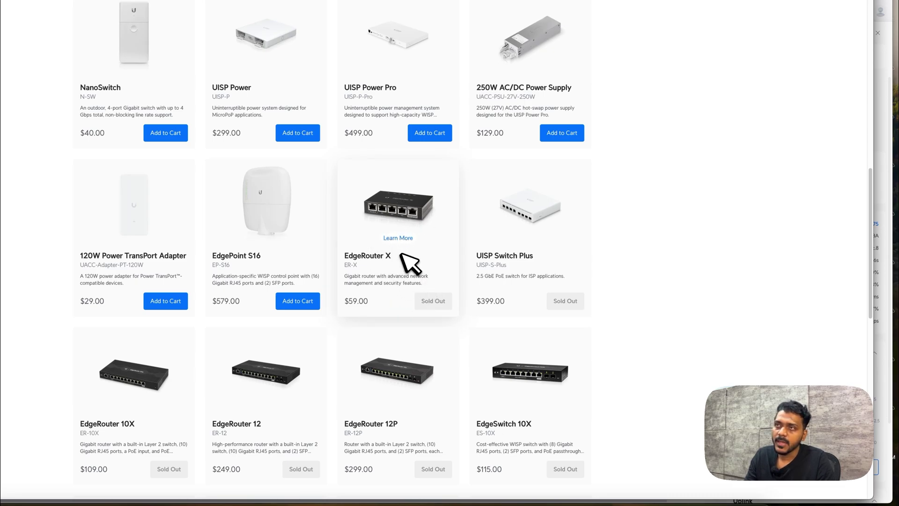
pyautogui.scroll(-1, 403, 279)
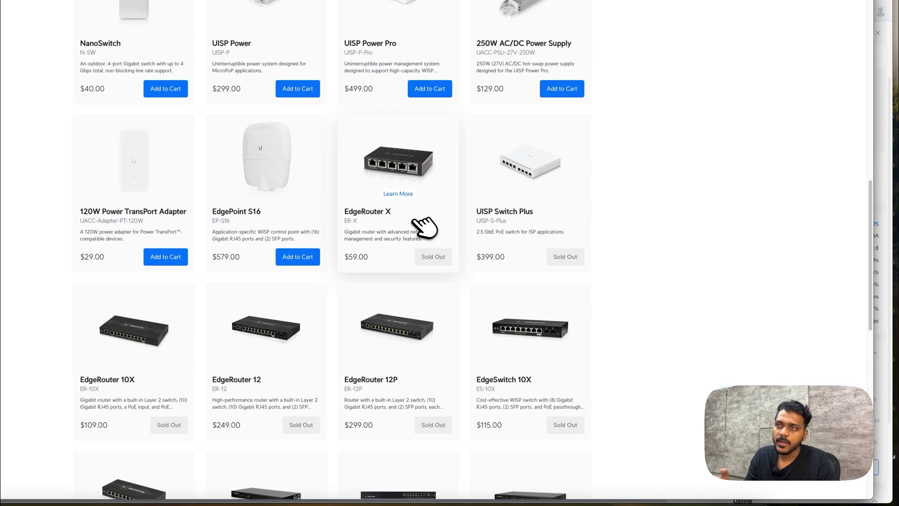
pyautogui.click(432, 257)
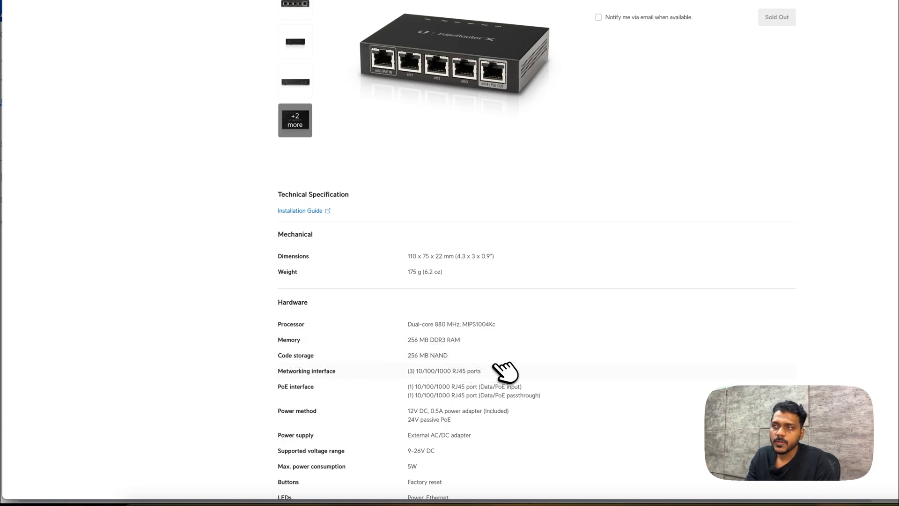
pyautogui.scroll(-1, 508, 370)
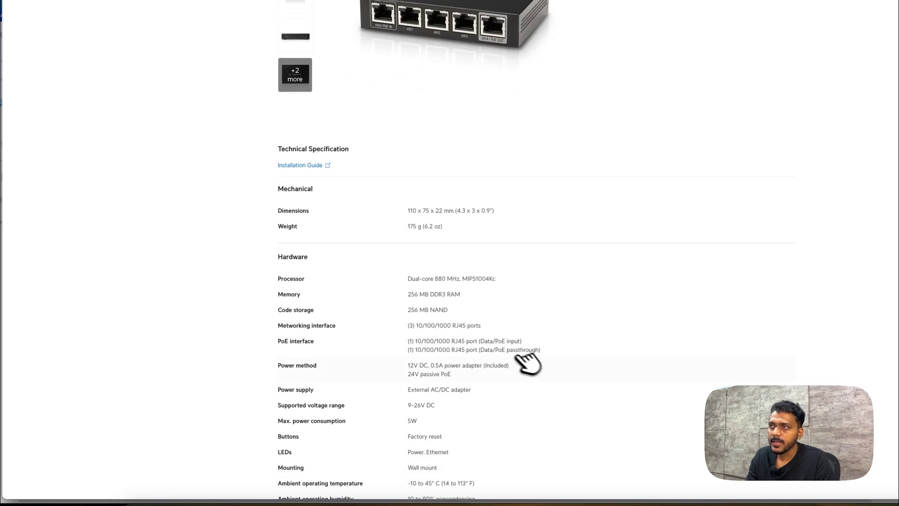
pyautogui.scroll(-1, 524, 363)
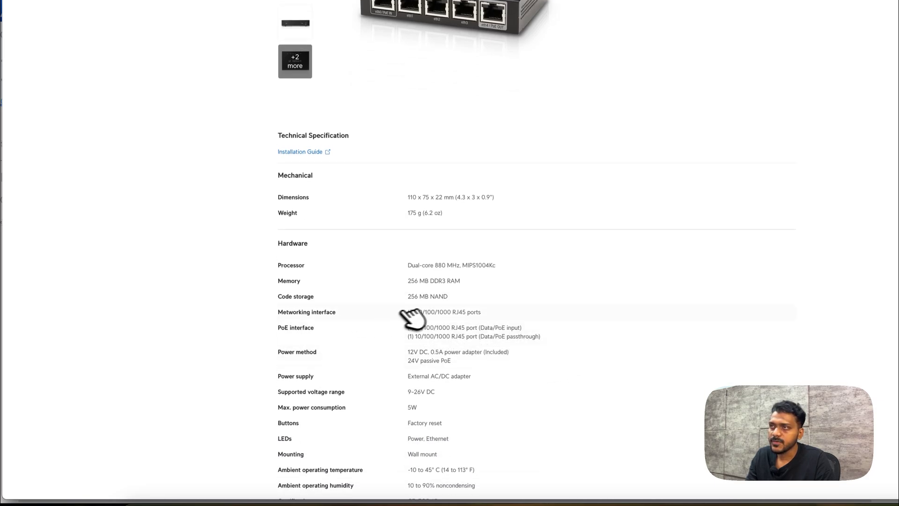
pyautogui.scroll(-1, 426, 312)
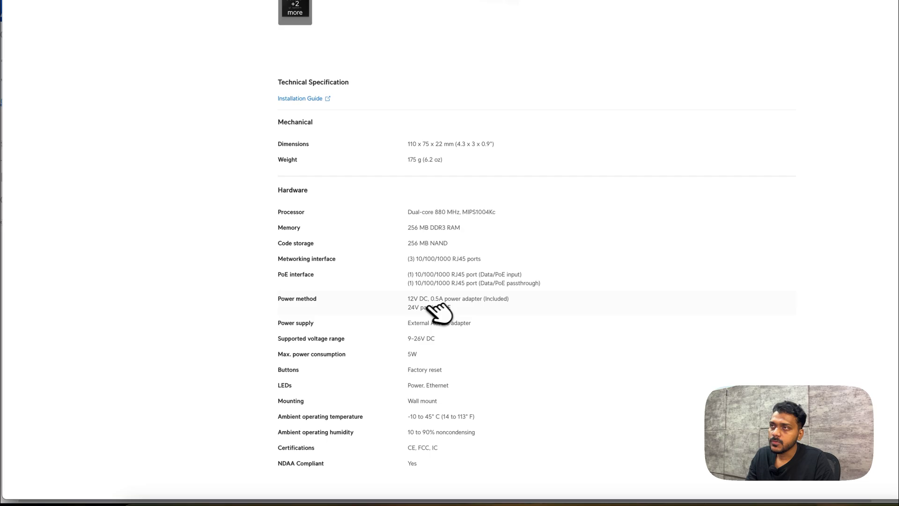
pyautogui.tripleClick(477, 309)
pyautogui.click(451, 313)
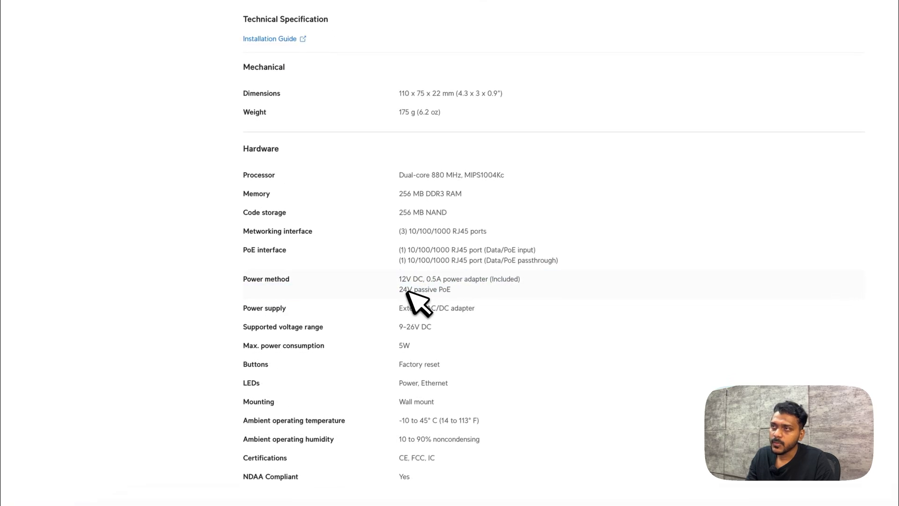
pyautogui.moveTo(407, 291); pyautogui.dragTo(425, 289)
pyautogui.scroll(-1, 473, 287)
pyautogui.moveTo(367, 301); pyautogui.dragTo(411, 284)
pyautogui.click(423, 277)
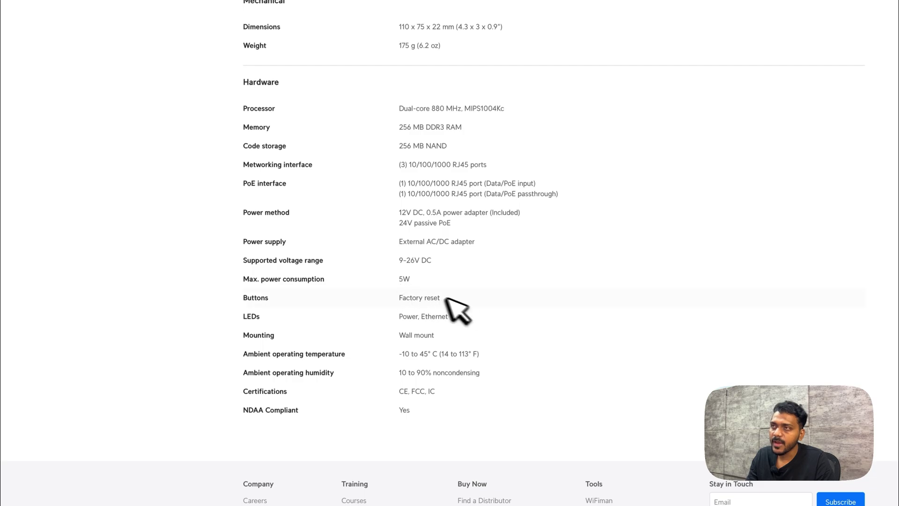
pyautogui.scroll(4, 526, 370)
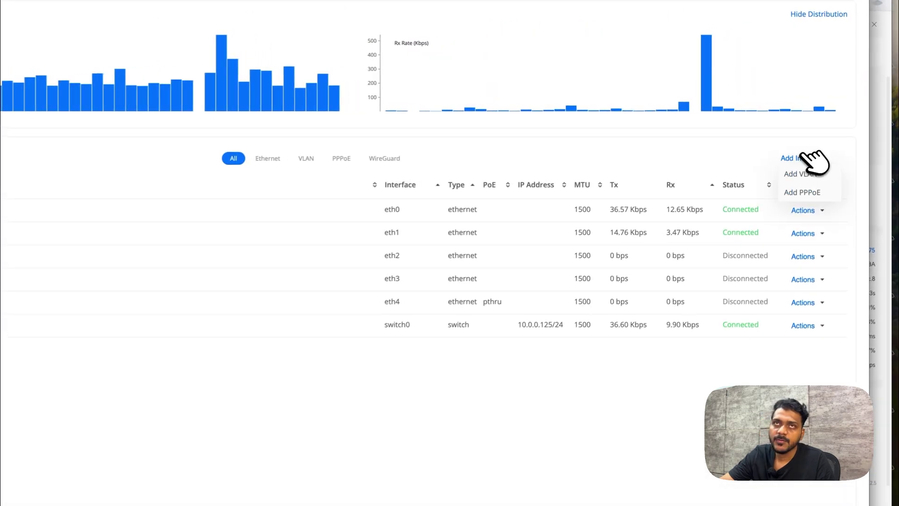
# Step: Add VLAN 10 on switch0 with description 'test', then save its address 10.10.1.123/24
pyautogui.click(800, 160)
pyautogui.click(802, 176)
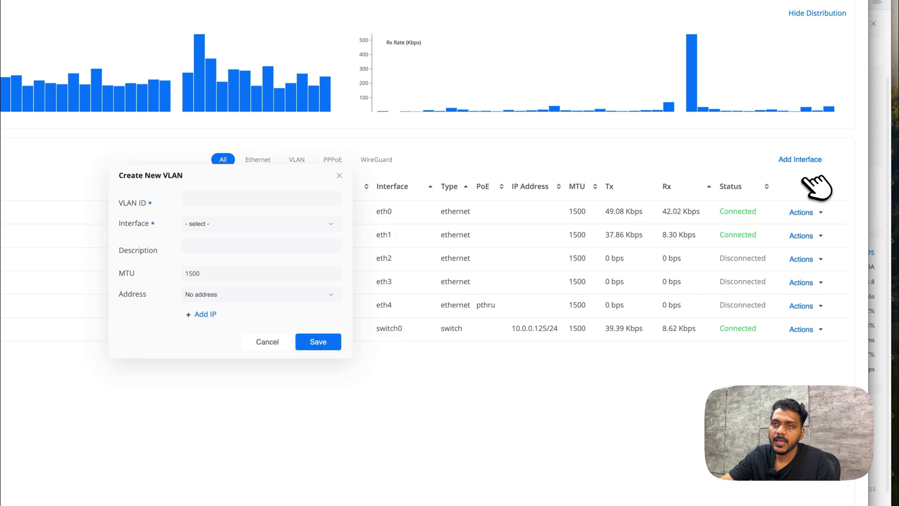
pyautogui.click(383, 172)
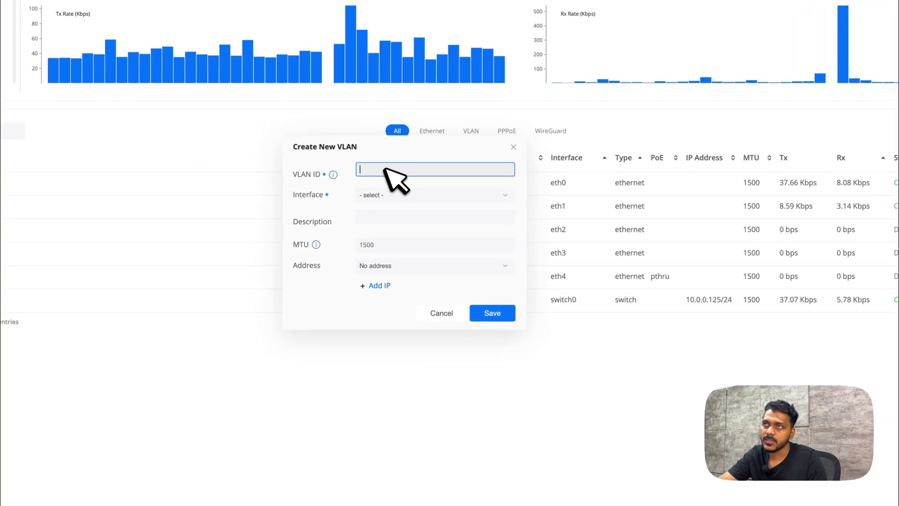
pyautogui.write('10')
pyautogui.click(401, 189)
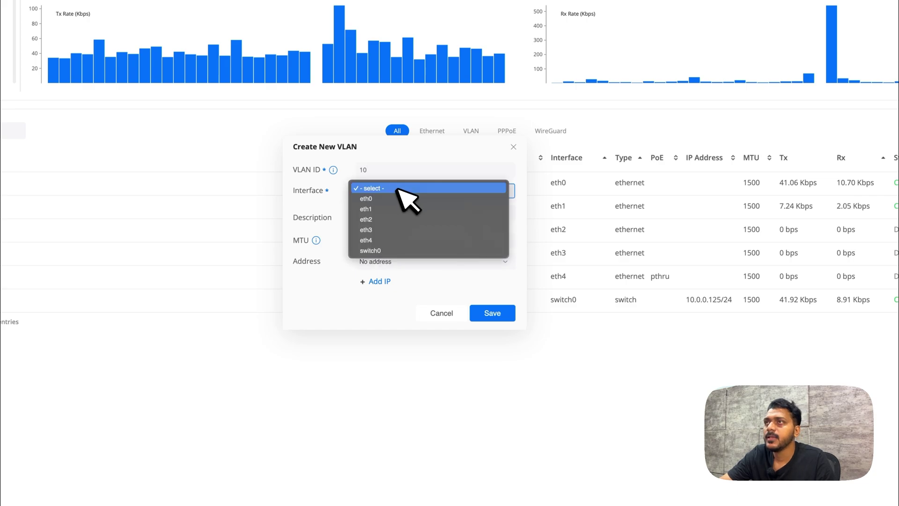
pyautogui.click(412, 211)
pyautogui.click(404, 189)
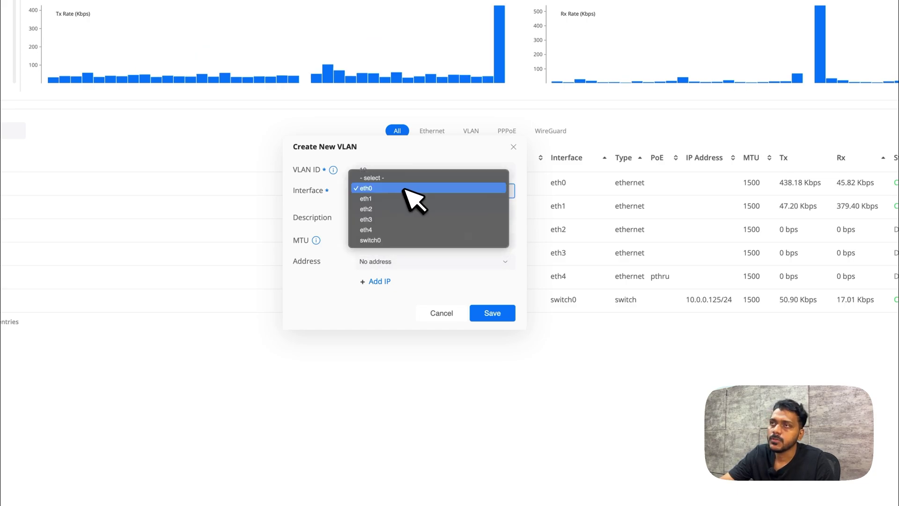
pyautogui.click(397, 240)
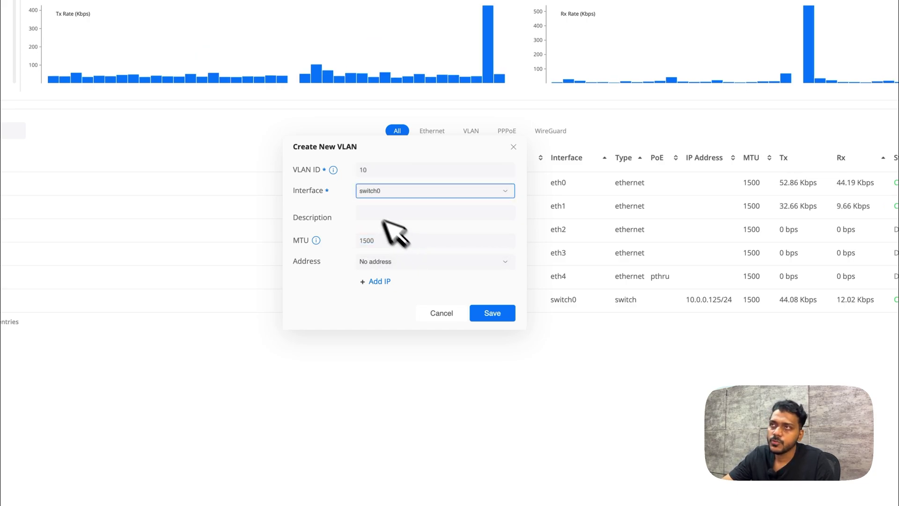
pyautogui.click(432, 226)
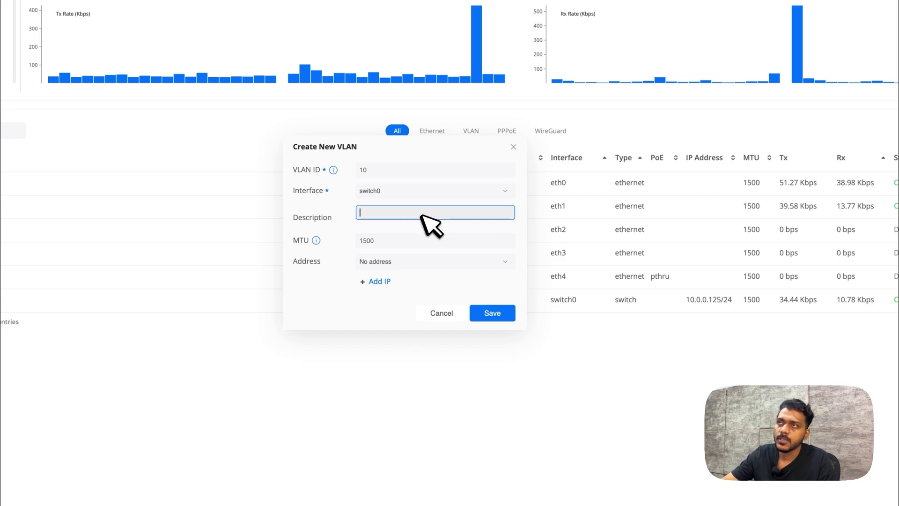
pyautogui.write('test')
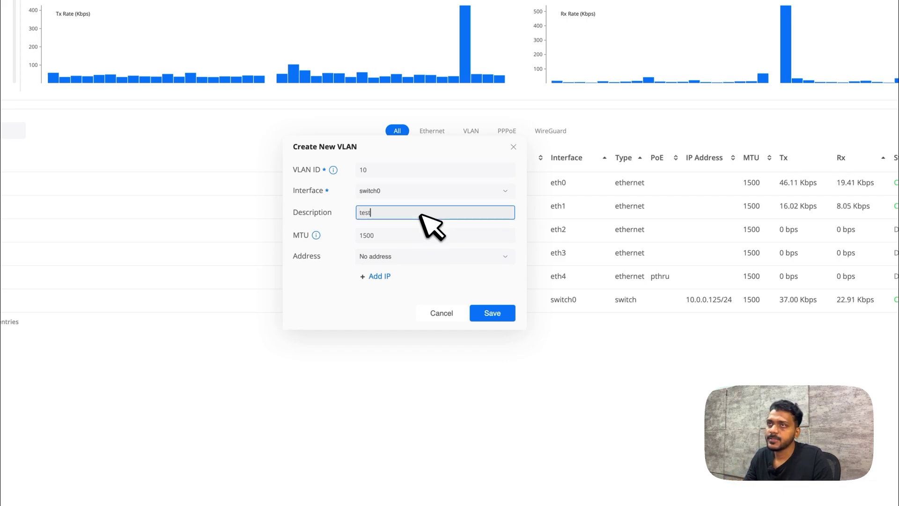
pyautogui.click(492, 313)
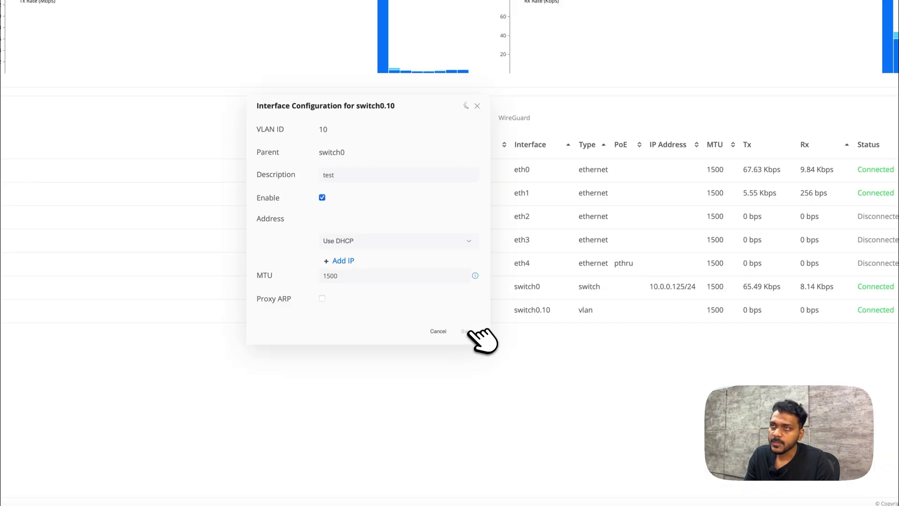
pyautogui.click(470, 331)
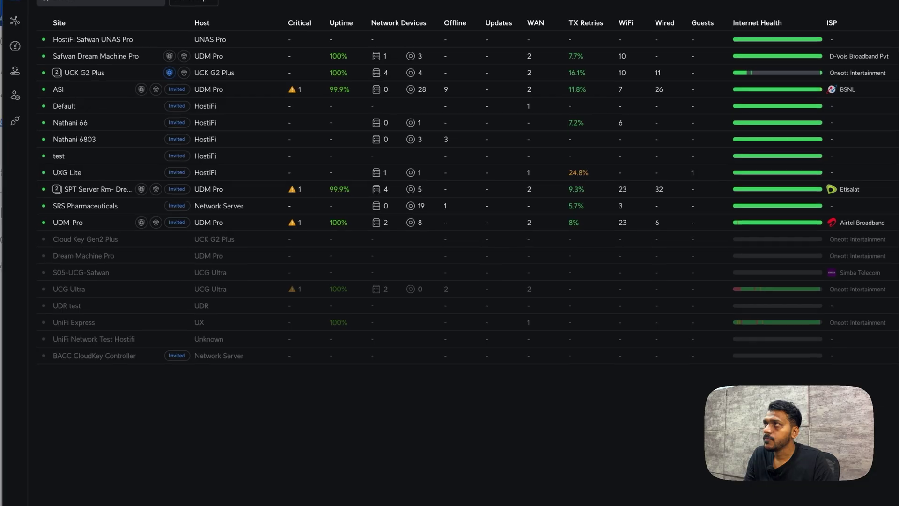
# Step: Open the UCK G2 Plus site and bring up its Settings > Networks page
pyautogui.scroll(-1, 80, 305)
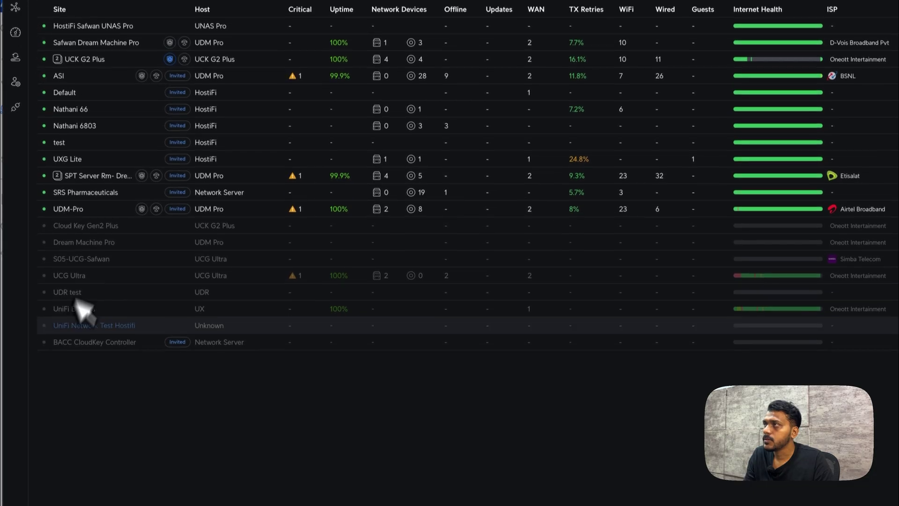
pyautogui.click(96, 60)
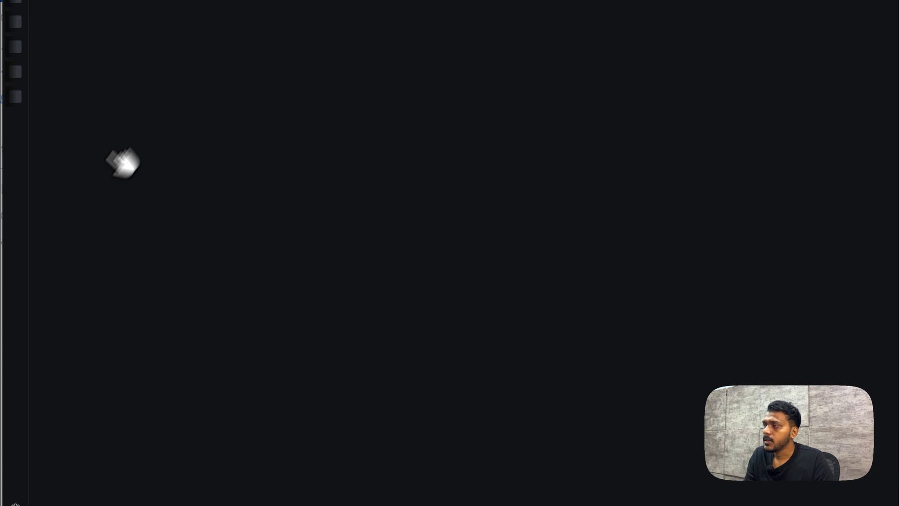
pyautogui.click(16, 459)
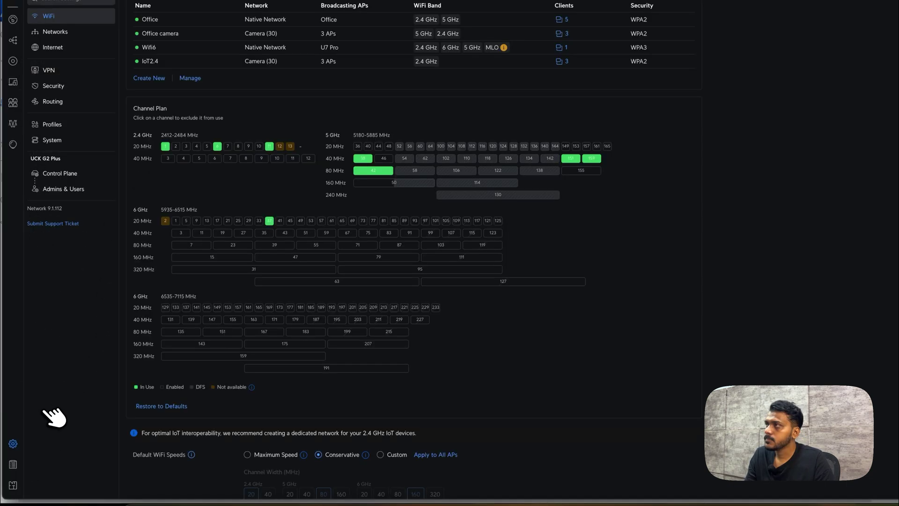
pyautogui.click(77, 39)
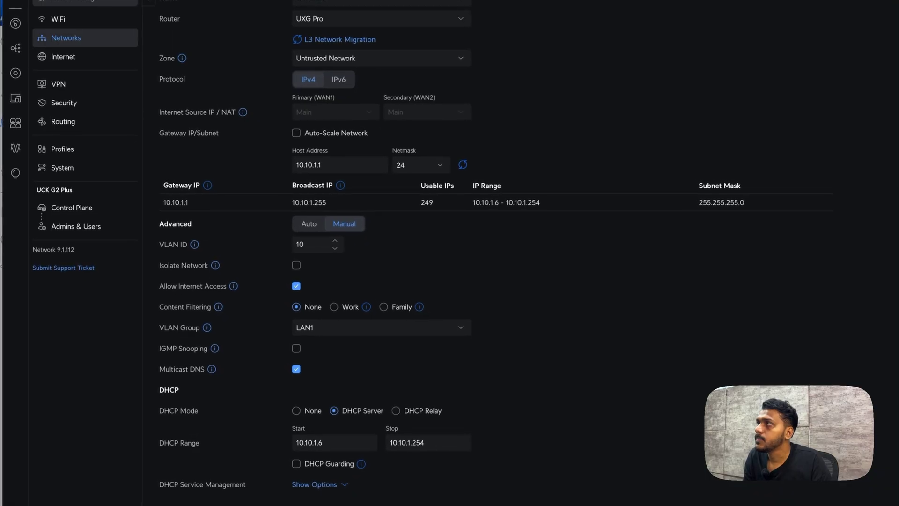
# Step: Return to Site Manager, open the UniFi Express site, and reload it after the loading error
pyautogui.click(131, 168)
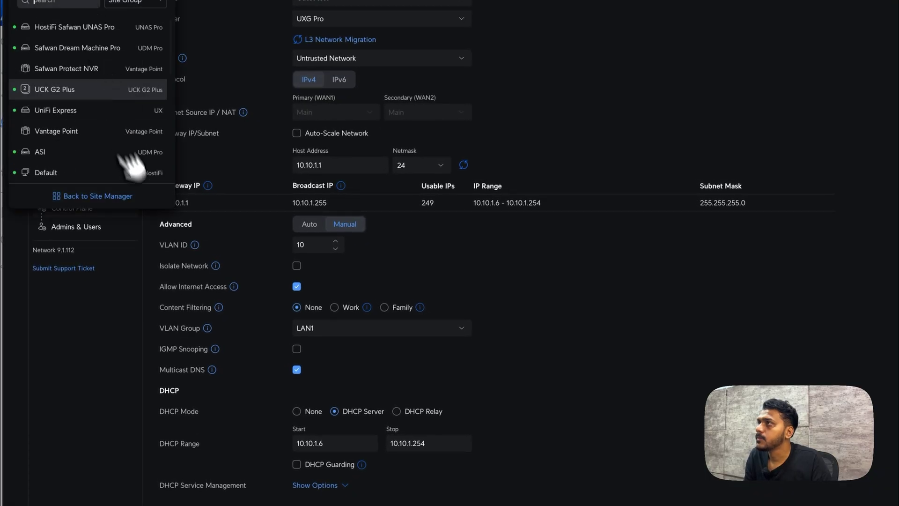
pyautogui.click(124, 195)
pyautogui.scroll(-2, 140, 274)
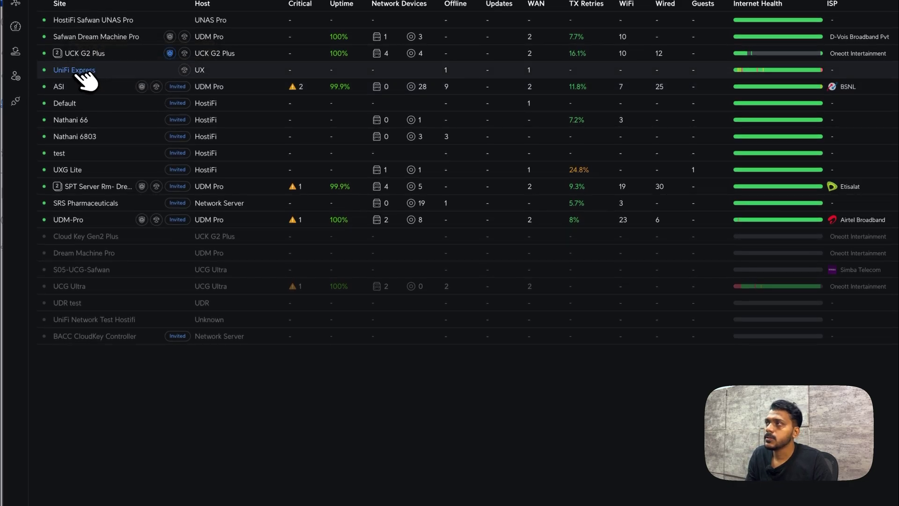
pyautogui.click(79, 70)
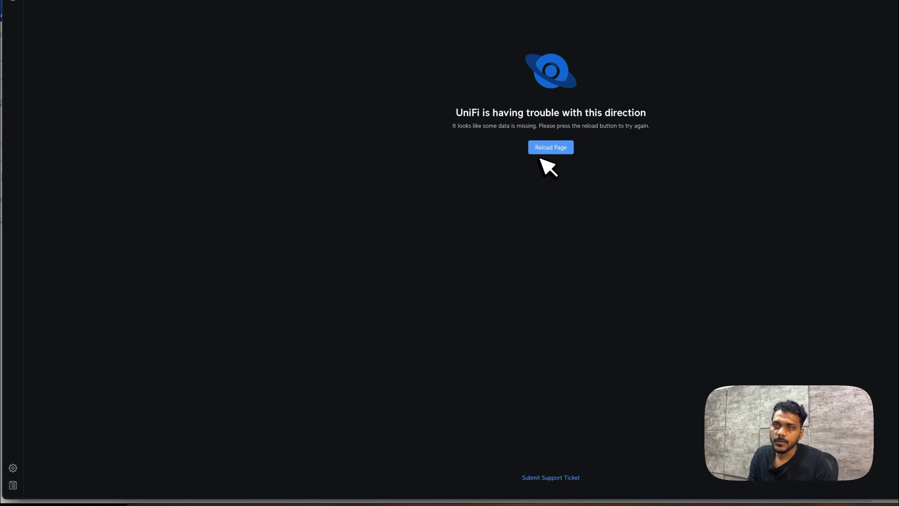
pyautogui.click(541, 153)
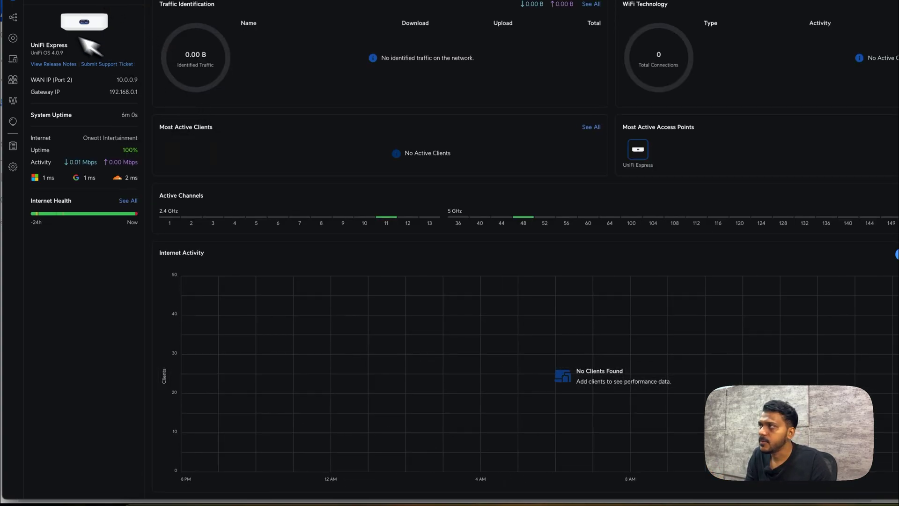
pyautogui.click(13, 38)
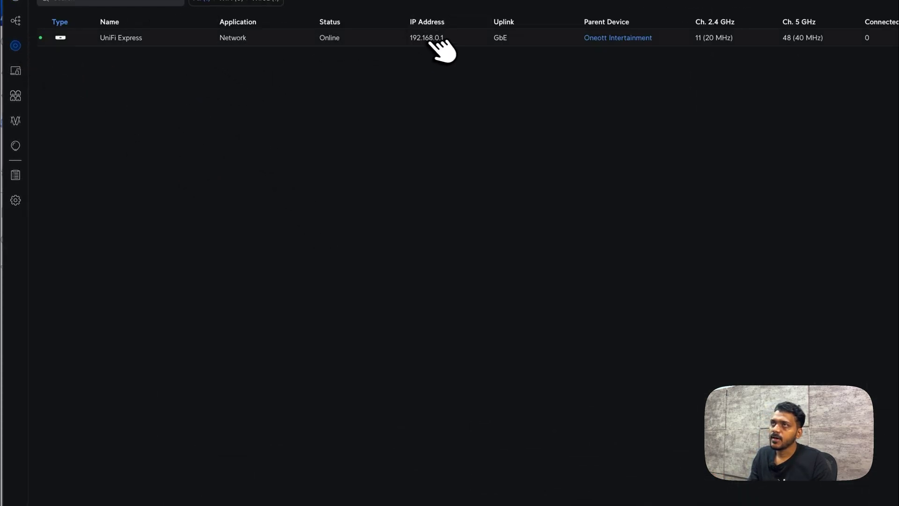
pyautogui.click(489, 38)
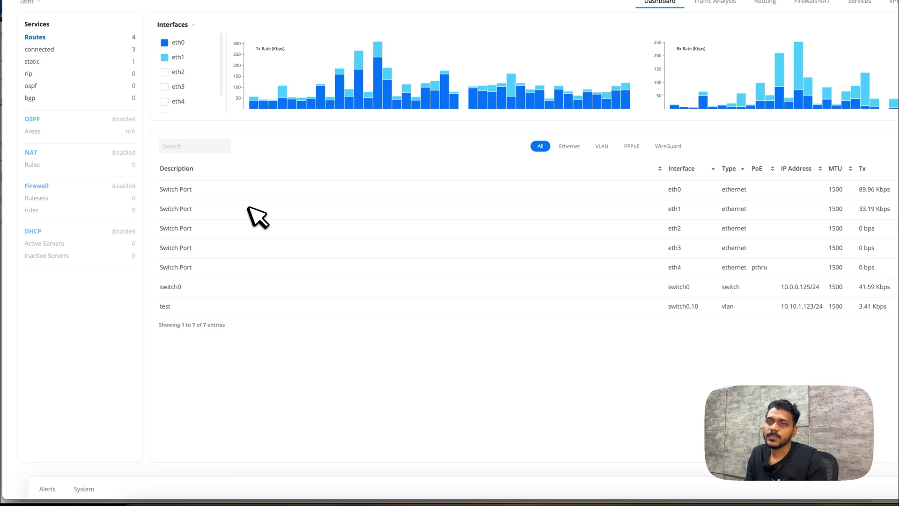
pyautogui.click(714, 1)
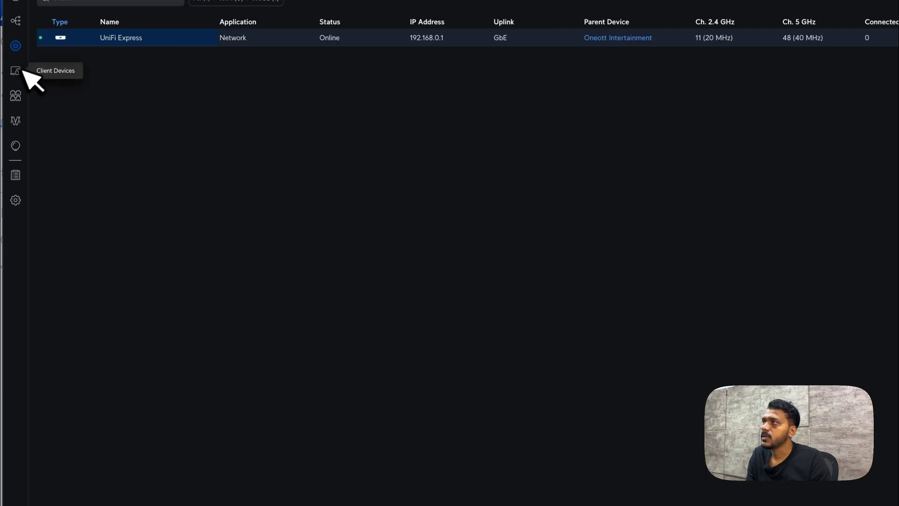
pyautogui.click(17, 5)
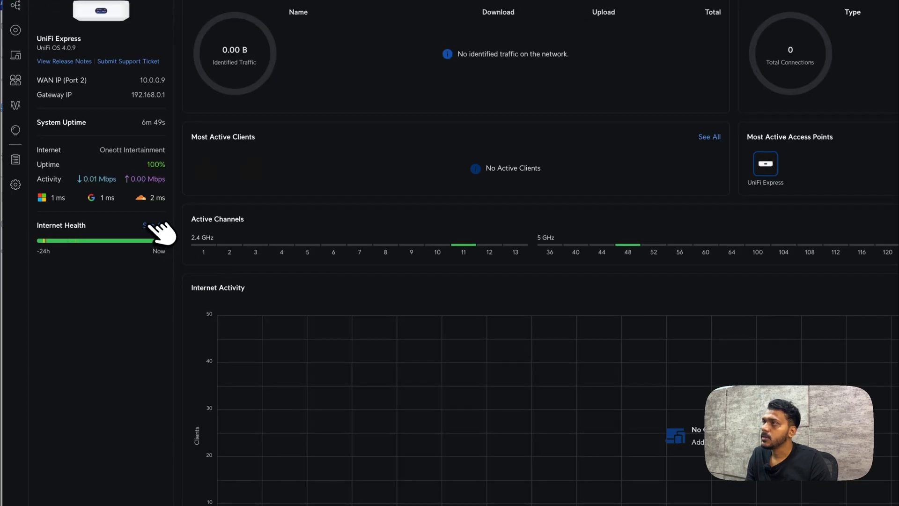
pyautogui.click(162, 225)
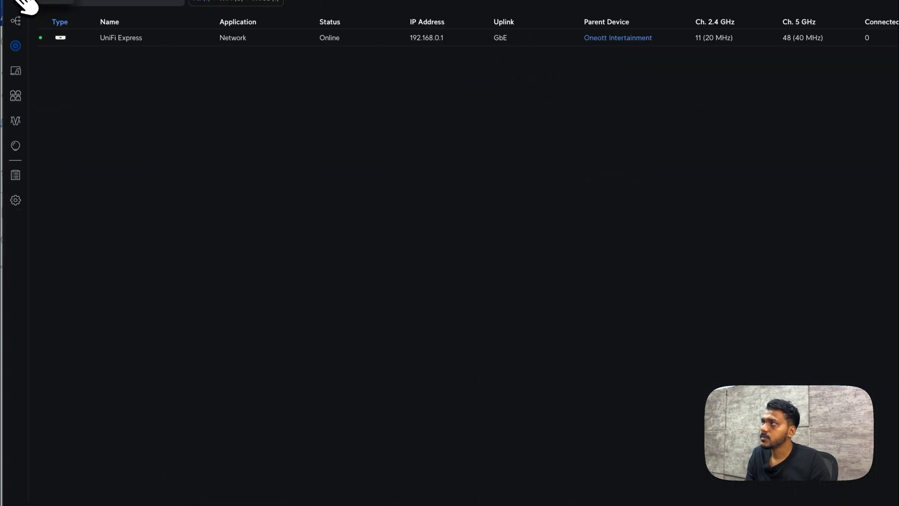
pyautogui.click(24, 6)
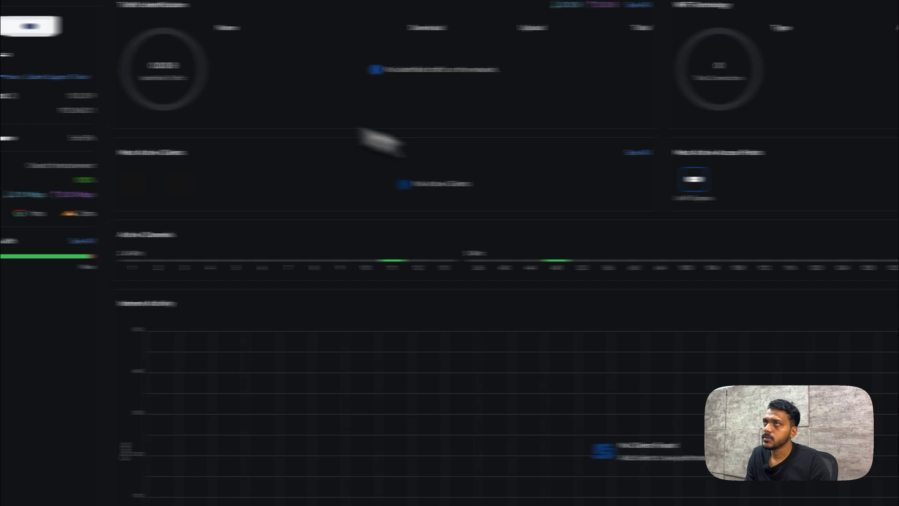